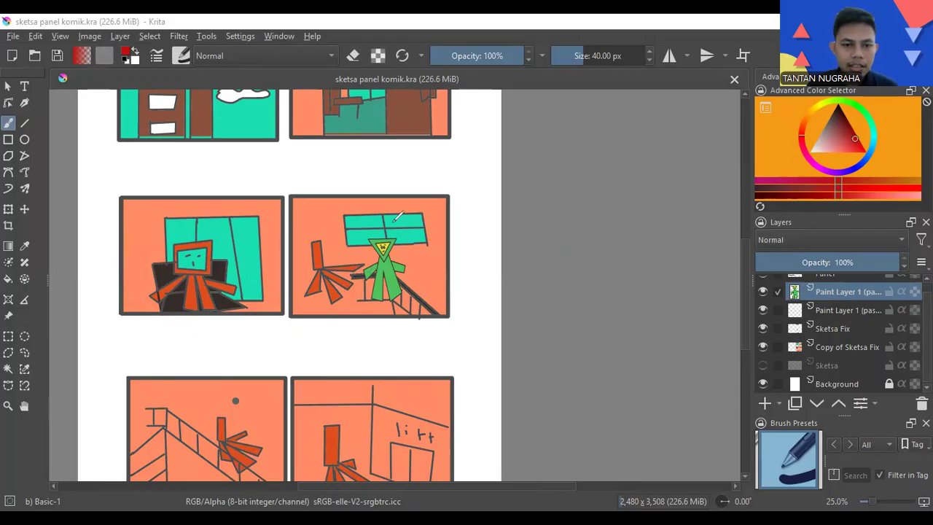
pyautogui.moveTo(377, 180)
pyautogui.mouseDown()
pyautogui.moveTo(288, 315)
pyautogui.moveTo(404, 247)
pyautogui.mouseUp()
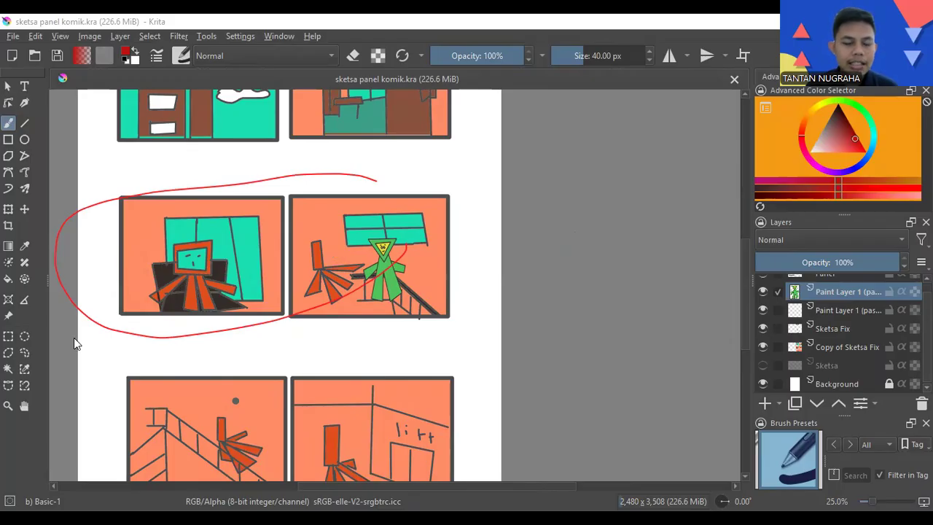
pyautogui.hotkey('ctrl', 'z')
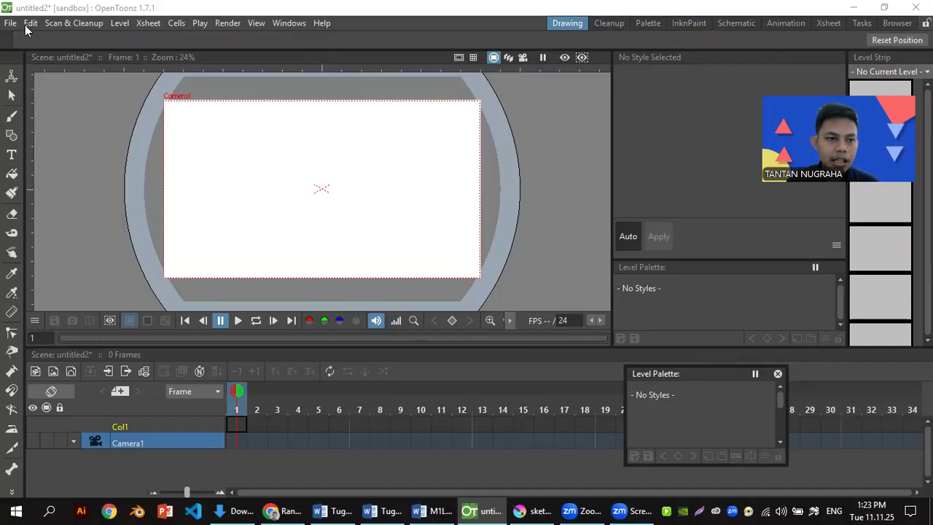
pyautogui.moveTo(48, 395); pyautogui.dragTo(4, 438)
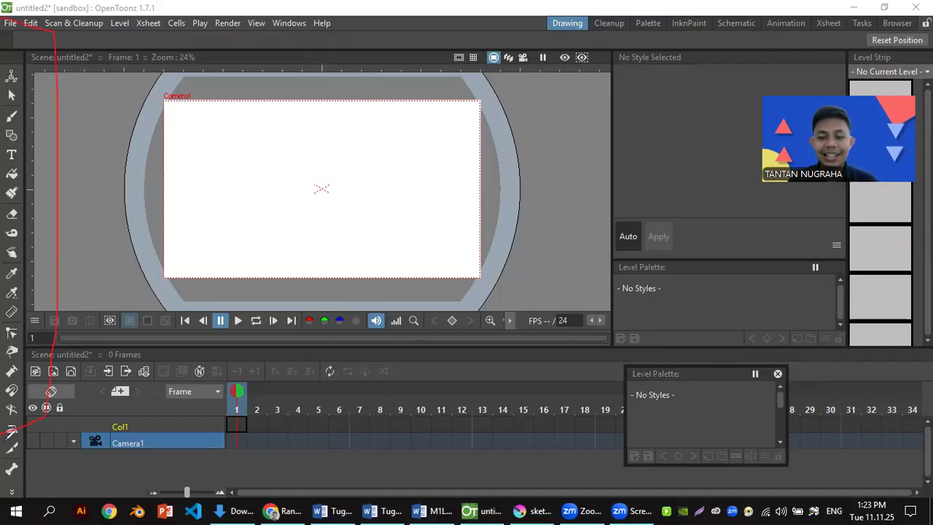
pyautogui.moveTo(58, 43)
pyautogui.mouseDown()
pyautogui.moveTo(268, 37)
pyautogui.moveTo(220, 11)
pyautogui.mouseUp()
pyautogui.moveTo(528, 10)
pyautogui.mouseDown()
pyautogui.moveTo(532, 49)
pyautogui.moveTo(657, 64)
pyautogui.moveTo(753, 60)
pyautogui.moveTo(930, 31)
pyautogui.mouseUp()
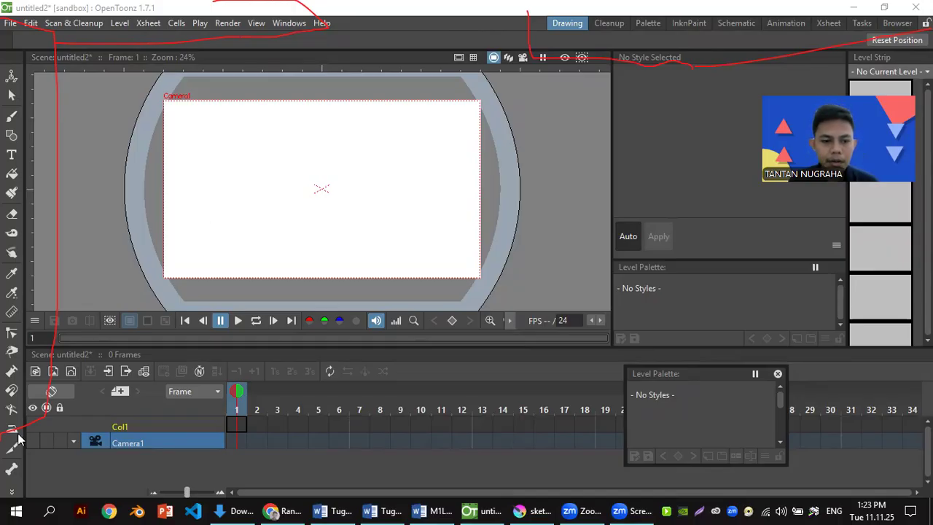
pyautogui.moveTo(49, 328)
pyautogui.mouseDown()
pyautogui.moveTo(568, 442)
pyautogui.moveTo(192, 439)
pyautogui.mouseUp()
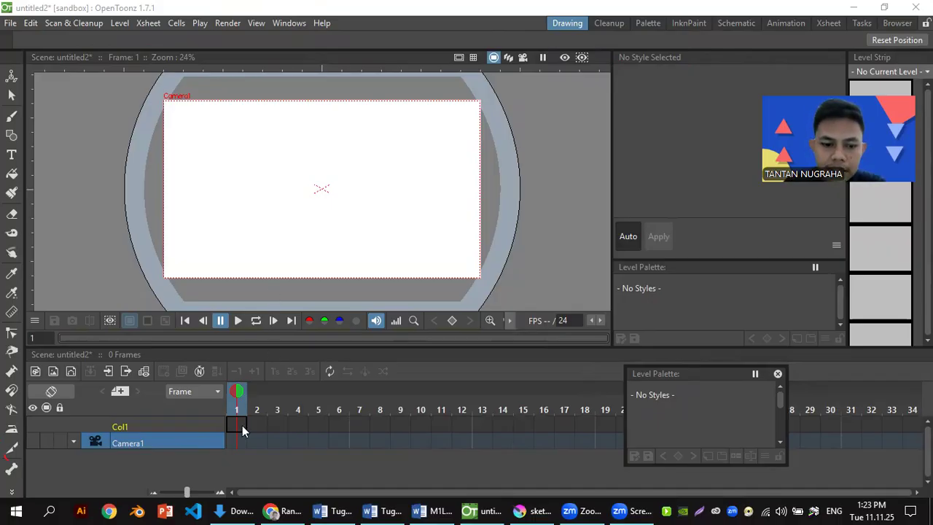
# - Import Karakterkrita.png from the Downloads folder into the OpenToonz scene
pyautogui.click(235, 510)
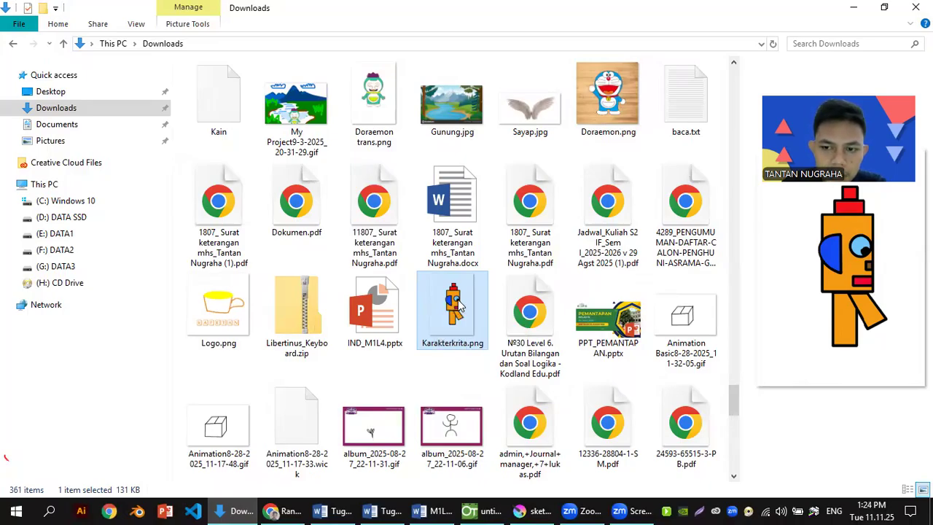
pyautogui.moveTo(457, 305); pyautogui.dragTo(291, 226)
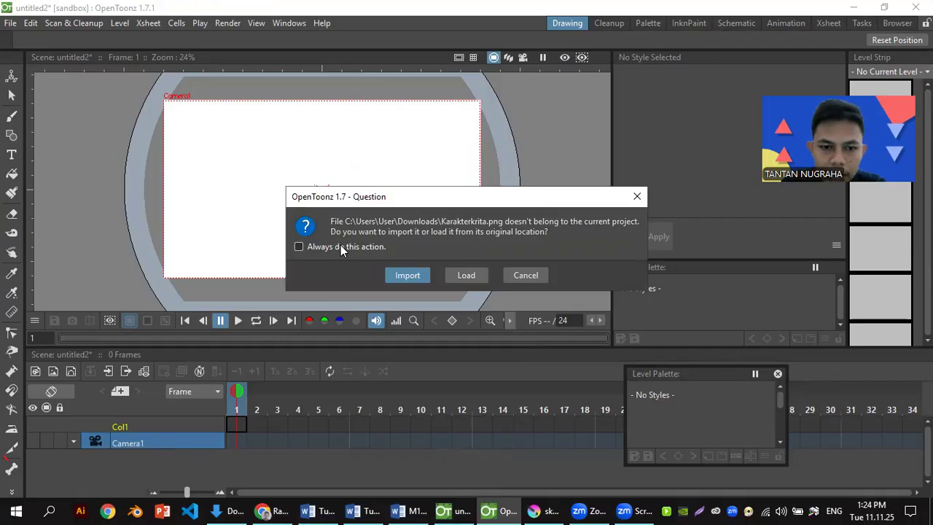
pyautogui.click(408, 273)
pyautogui.click(435, 312)
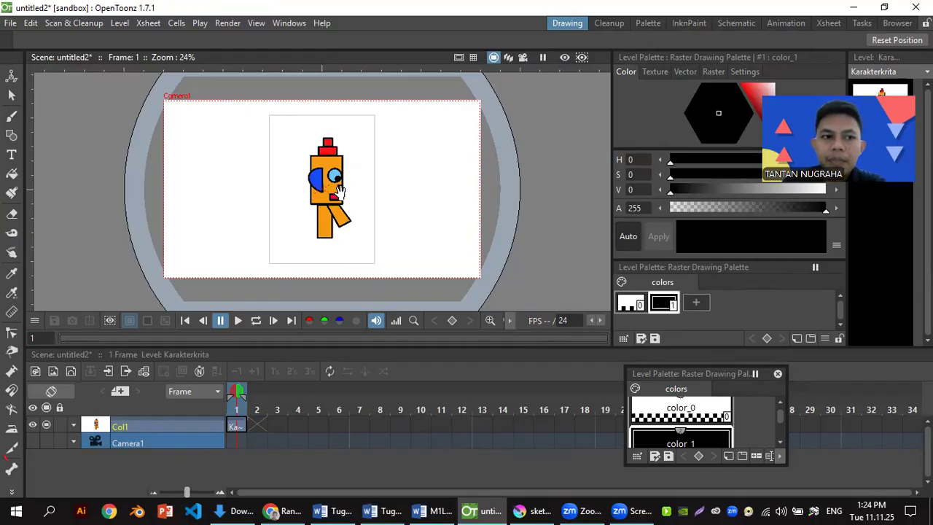
# - Use the Animate tool in Position mode to move the imported character left to about X -111 mm
pyautogui.click(11, 76)
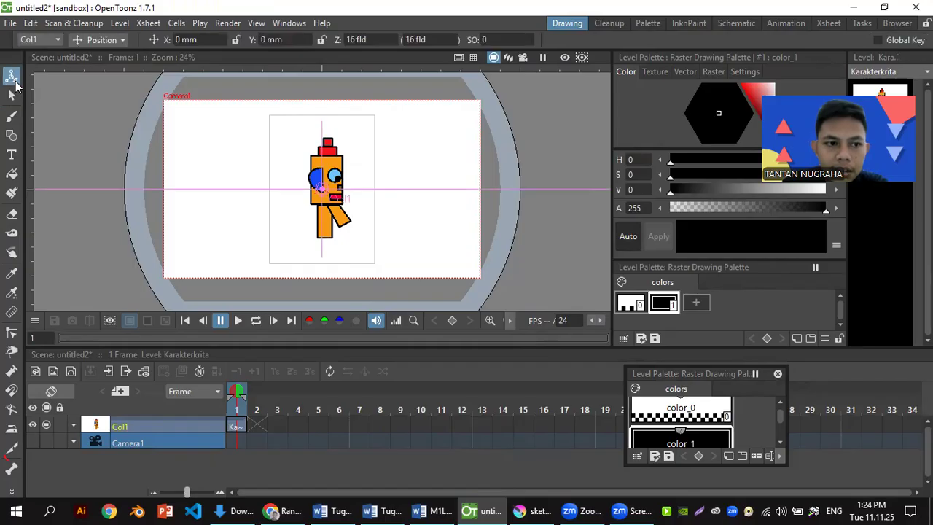
pyautogui.click(99, 39)
pyautogui.click(106, 58)
pyautogui.moveTo(318, 166); pyautogui.dragTo(234, 168)
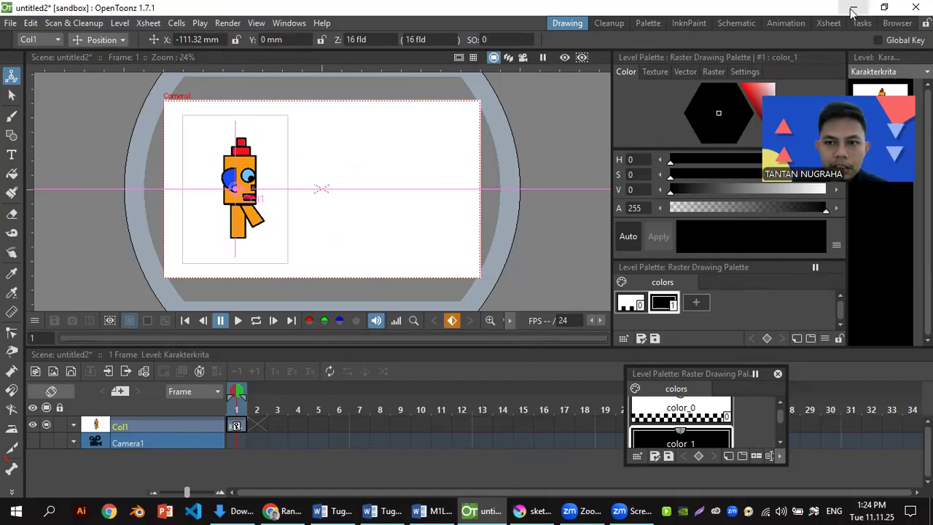
# - Switch to the Animation workspace and lower Col1's opacity so the character serves as a faint tracing reference
pyautogui.click(796, 23)
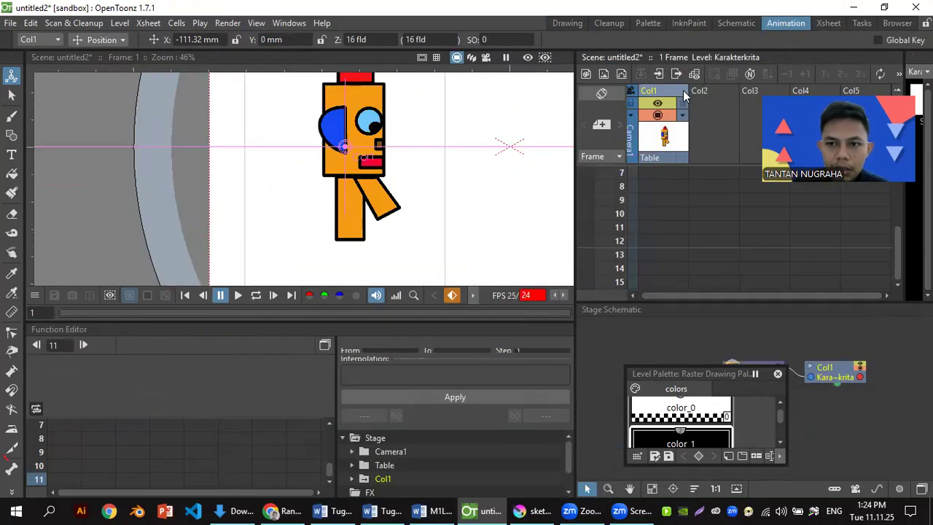
pyautogui.click(680, 116)
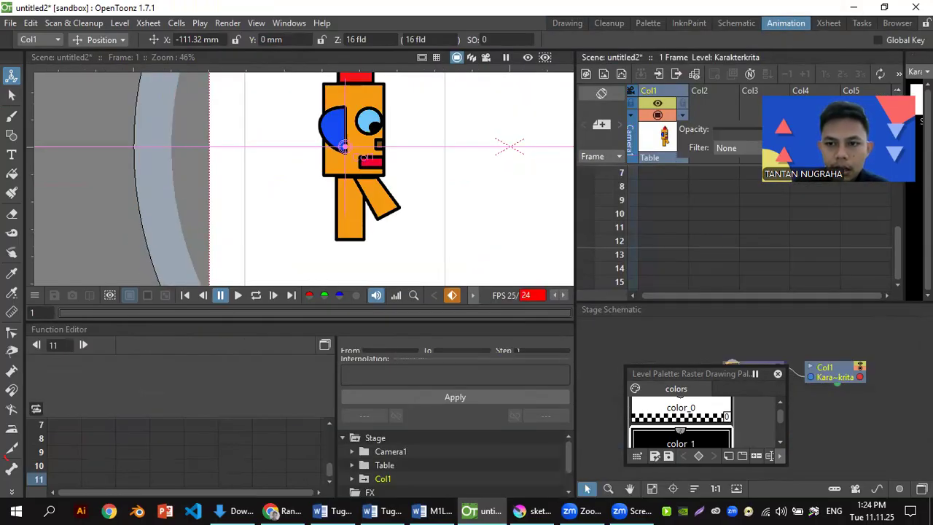
pyautogui.moveTo(760, 130); pyautogui.dragTo(732, 127)
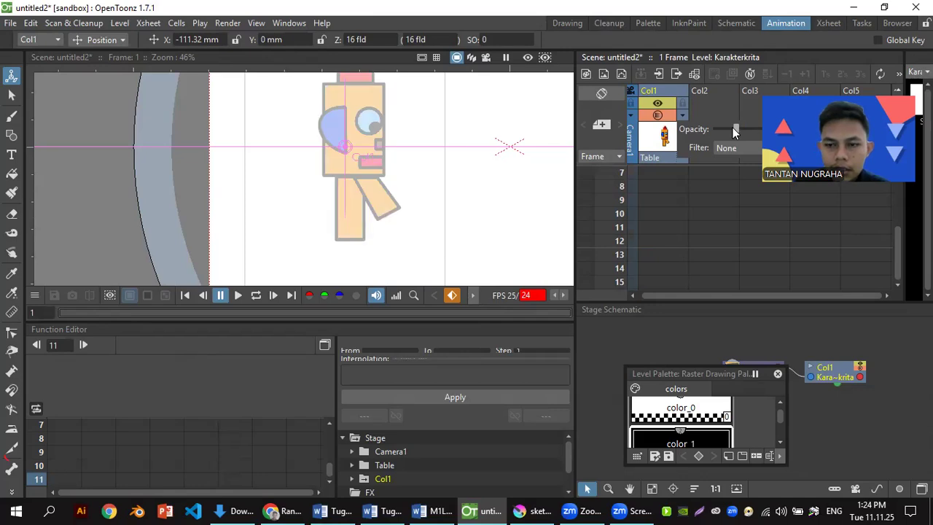
pyautogui.click(658, 161)
pyautogui.click(709, 156)
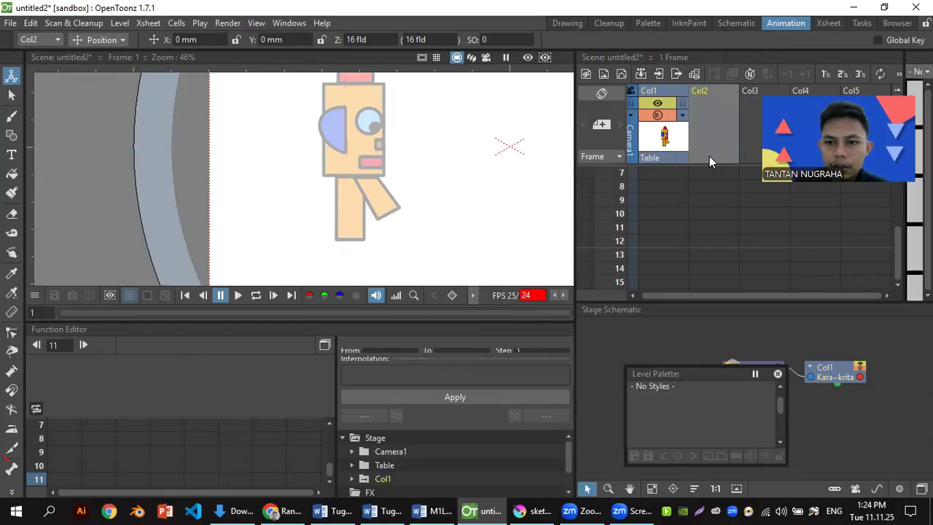
pyautogui.click(678, 159)
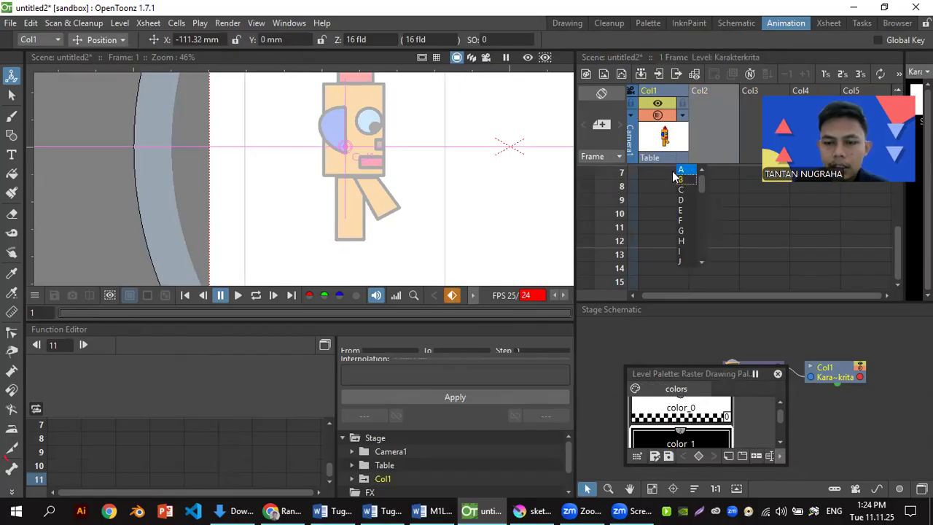
pyautogui.click(672, 173)
pyautogui.click(665, 159)
pyautogui.click(732, 214)
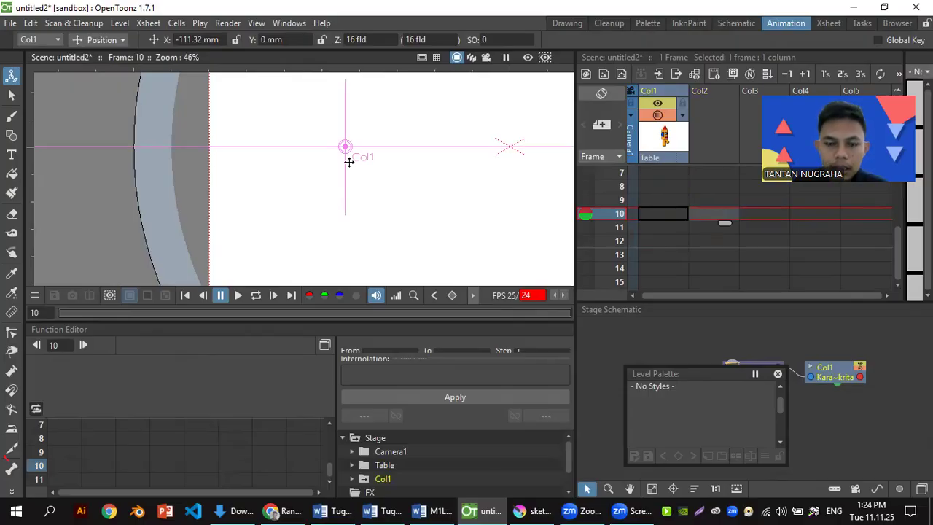
pyautogui.click(643, 142)
pyautogui.moveTo(647, 213); pyautogui.dragTo(644, 159)
pyautogui.scroll(2, 657, 196)
pyautogui.click(659, 174)
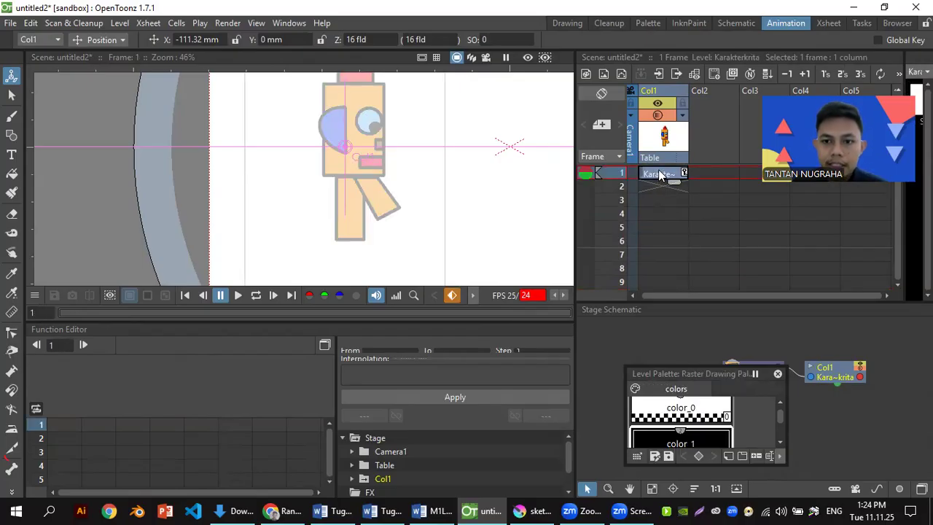
# - Select frame 1 of the empty Col2 and activate the Geometric tool in the Drawing workspace
pyautogui.click(705, 175)
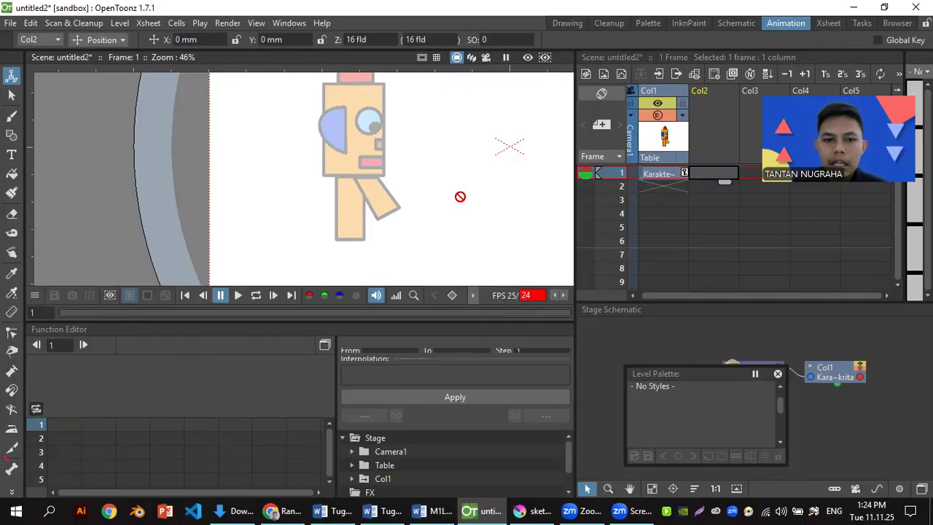
pyautogui.scroll(-3, 455, 197)
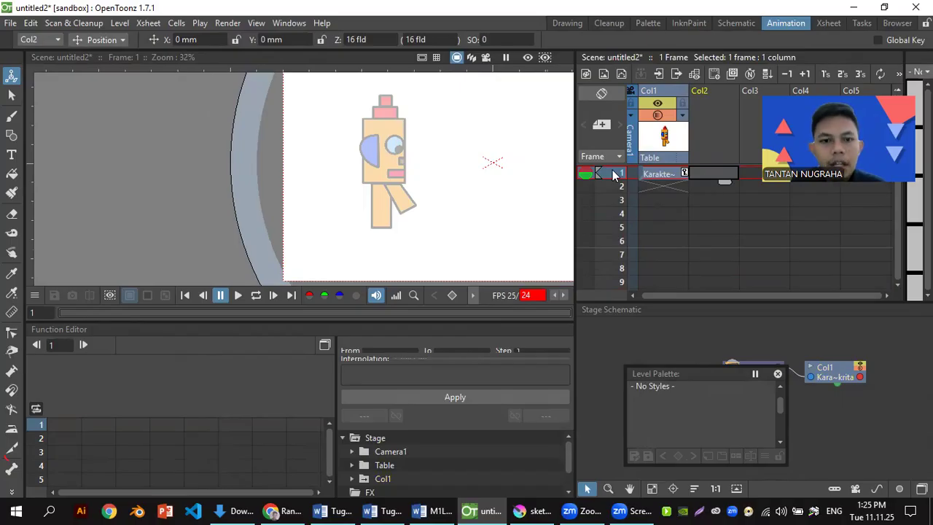
pyautogui.scroll(3, 419, 140)
pyautogui.scroll(-3, 415, 138)
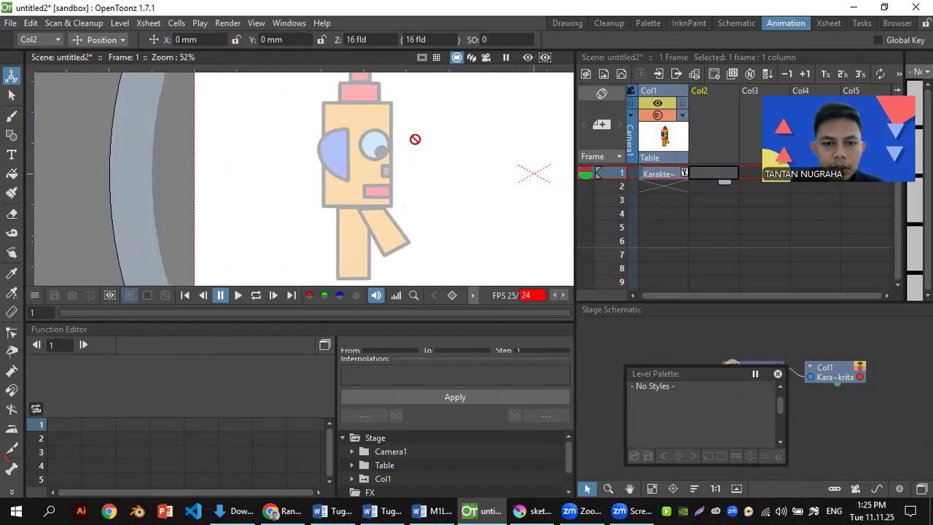
pyautogui.click(568, 23)
pyautogui.scroll(4, 232, 168)
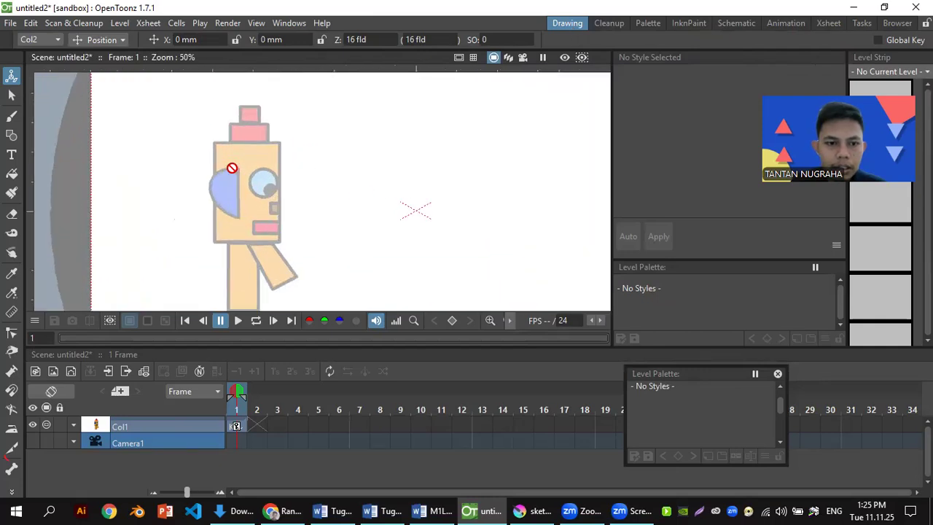
pyautogui.click(10, 137)
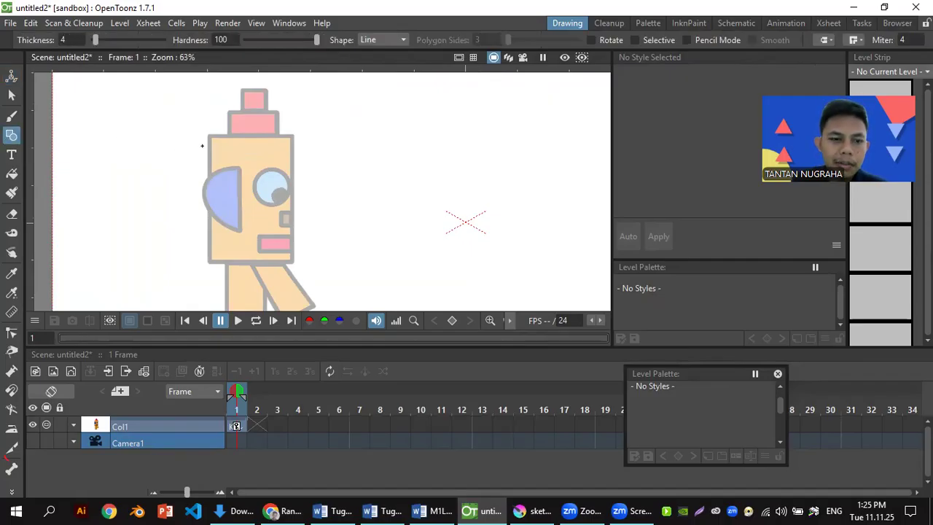
pyautogui.click(385, 36)
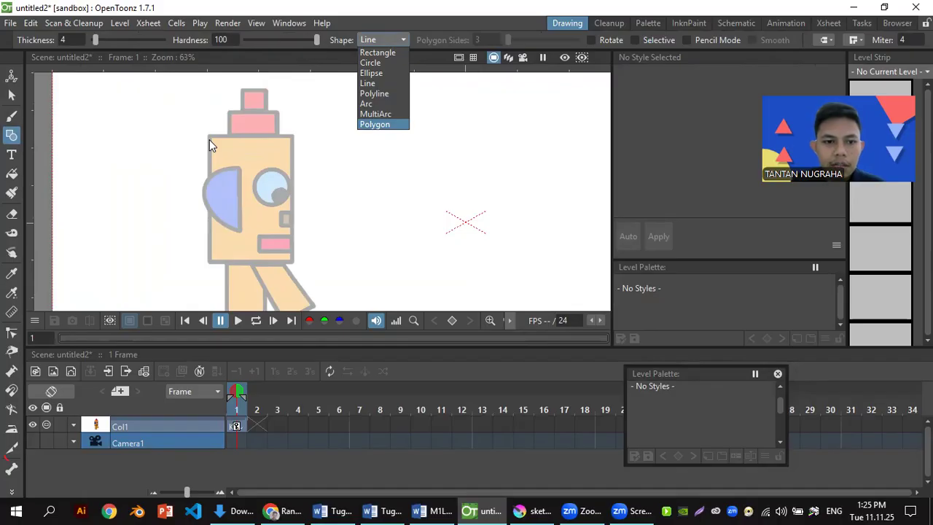
pyautogui.moveTo(209, 139); pyautogui.dragTo(228, 158)
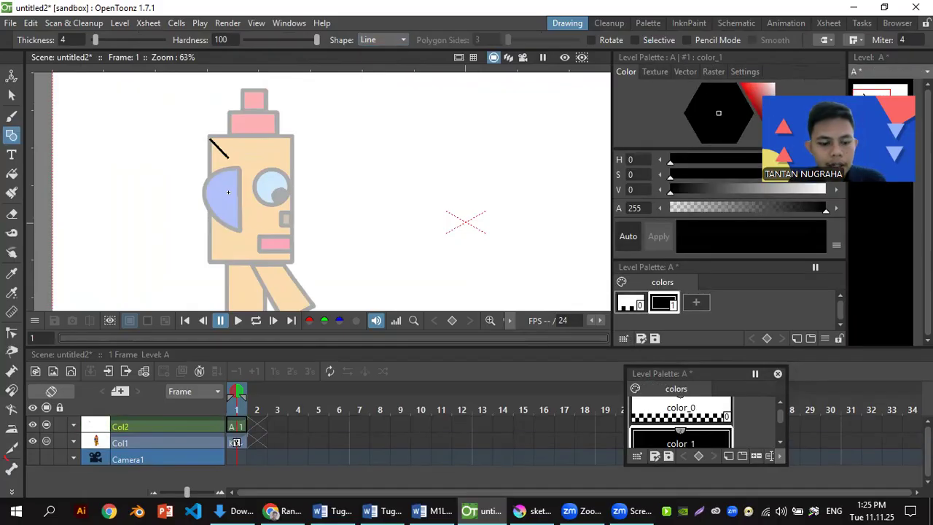
pyautogui.hotkey('ctrl', 'z')
# - Draw a rectangle in Col2 that traces the outline of the character's head
pyautogui.click(381, 39)
pyautogui.click(384, 83)
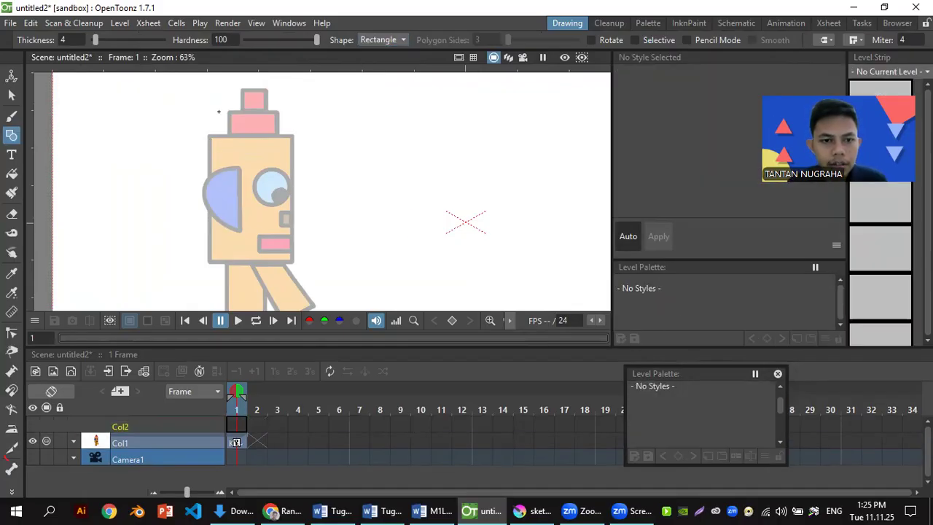
pyautogui.moveTo(210, 135); pyautogui.dragTo(293, 261)
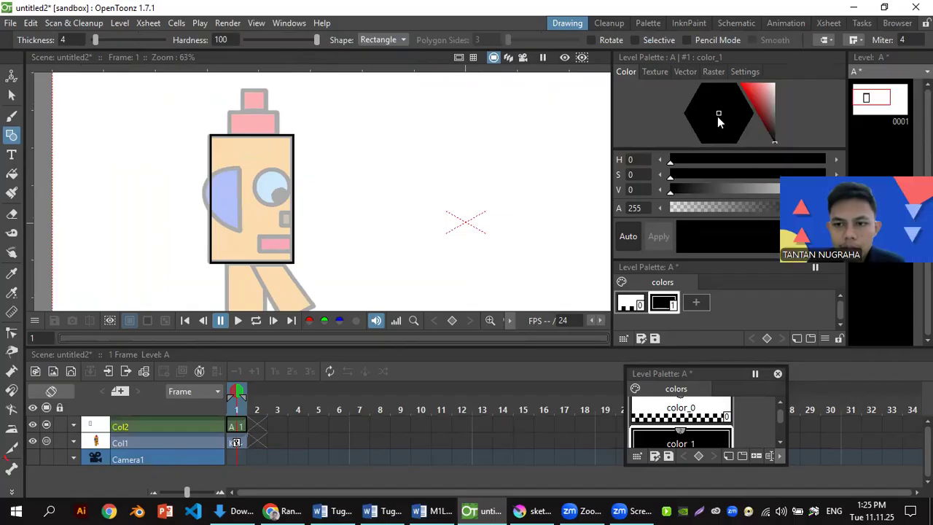
# - Change the head's colour to orange (H 34, S 85, V 100) and fill the rectangle with it
pyautogui.moveTo(767, 88); pyautogui.dragTo(740, 98)
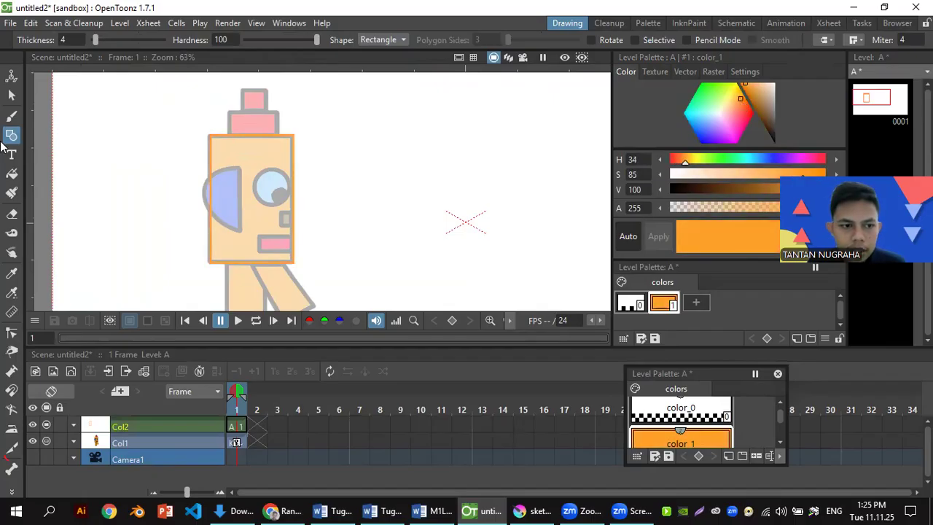
pyautogui.click(12, 172)
pyautogui.click(265, 143)
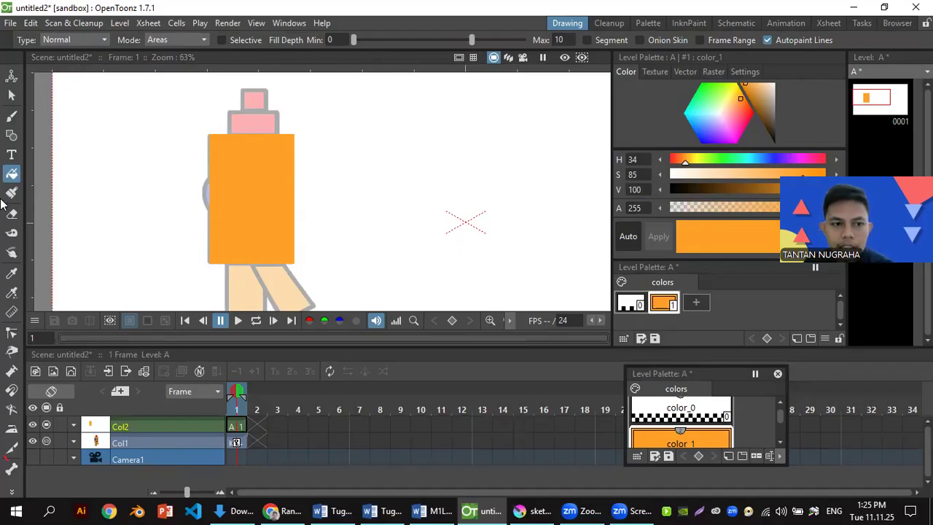
# - Open the Palette window, add a second colour style and set it to red (H 359, S 94, V 100)
pyautogui.click(12, 139)
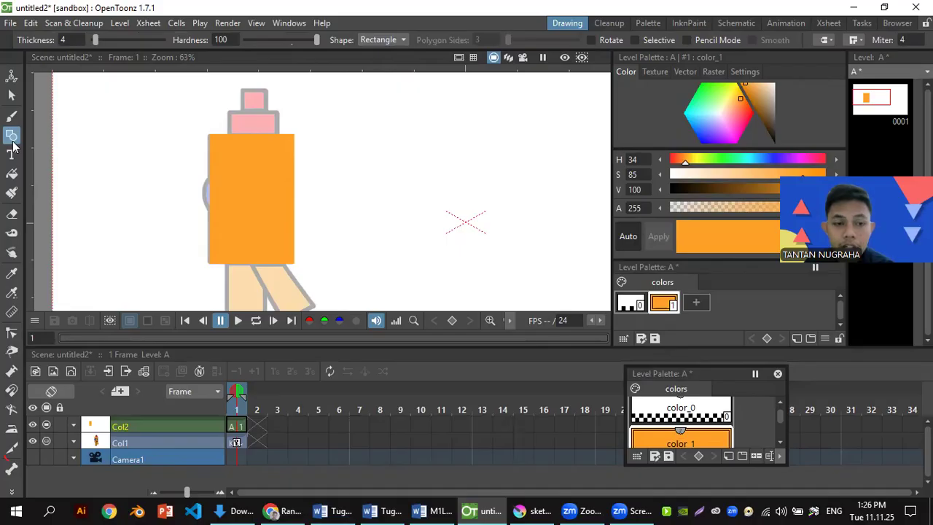
pyautogui.click(275, 23)
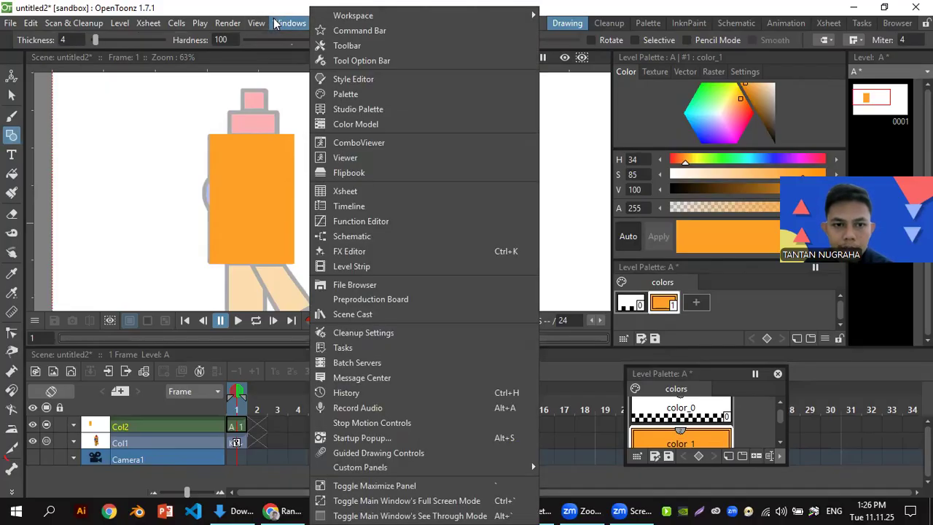
pyautogui.click(378, 98)
pyautogui.scroll(-2, 620, 343)
pyautogui.click(606, 334)
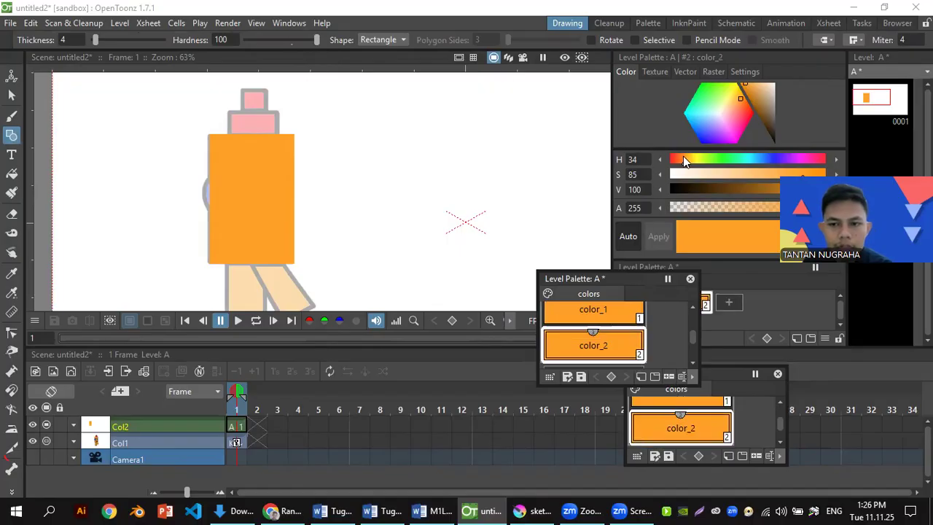
pyautogui.click(753, 117)
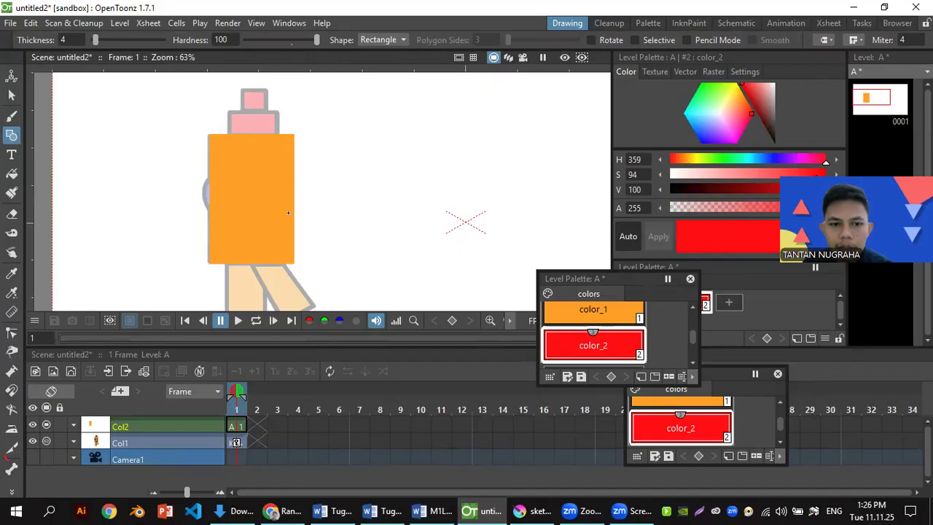
# - Draw a small square for the nose at the head's right edge and fill it with red
pyautogui.moveTo(277, 214); pyautogui.dragTo(294, 232)
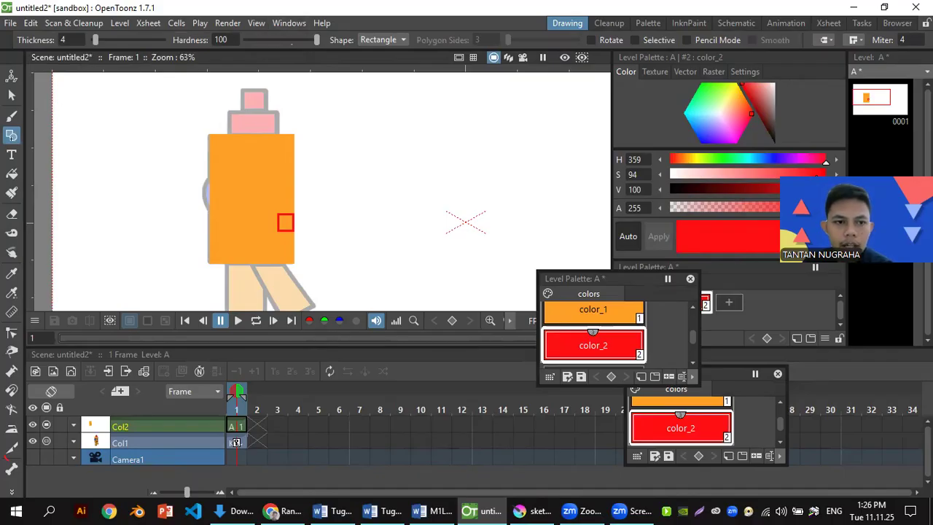
pyautogui.click(12, 175)
pyautogui.click(285, 222)
pyautogui.click(29, 145)
# - Draw a flat rectangle for the mouth below the nose at the head's right edge and fill it with red
pyautogui.click(16, 139)
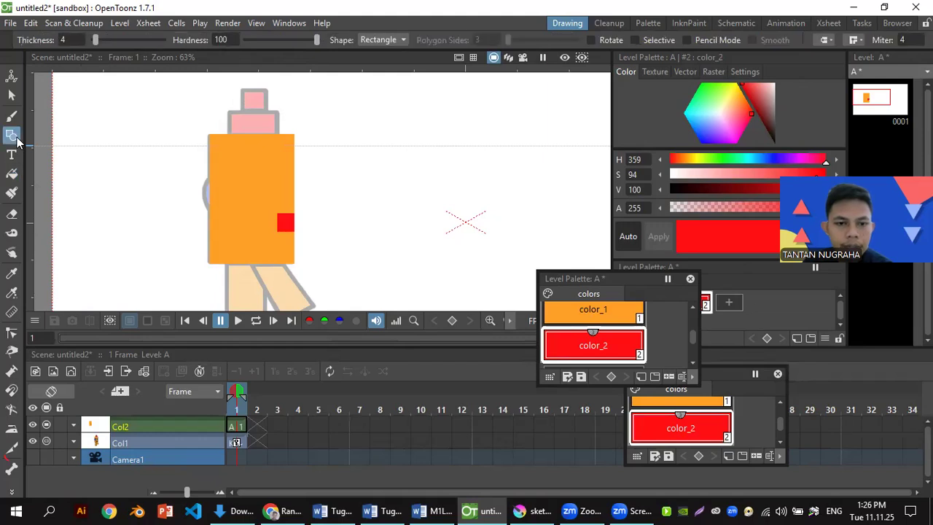
pyautogui.moveTo(253, 236); pyautogui.dragTo(294, 253)
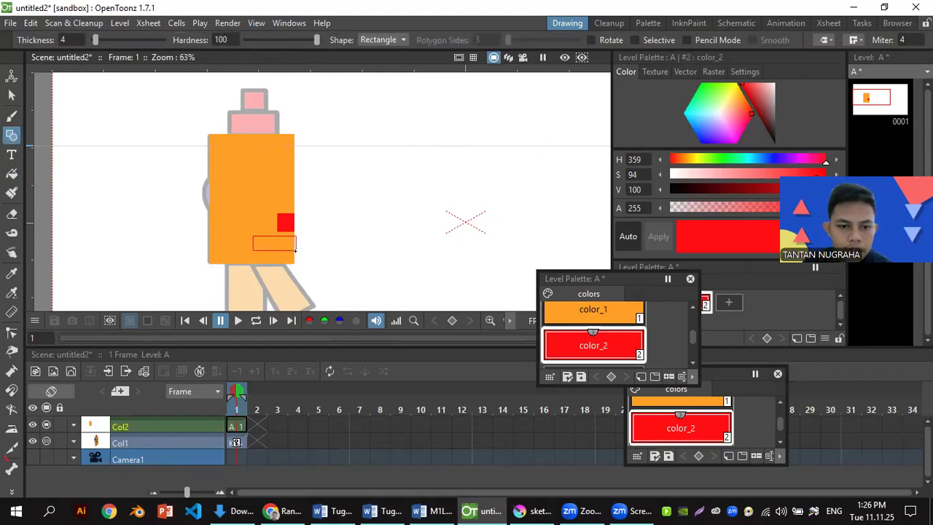
pyautogui.click(12, 174)
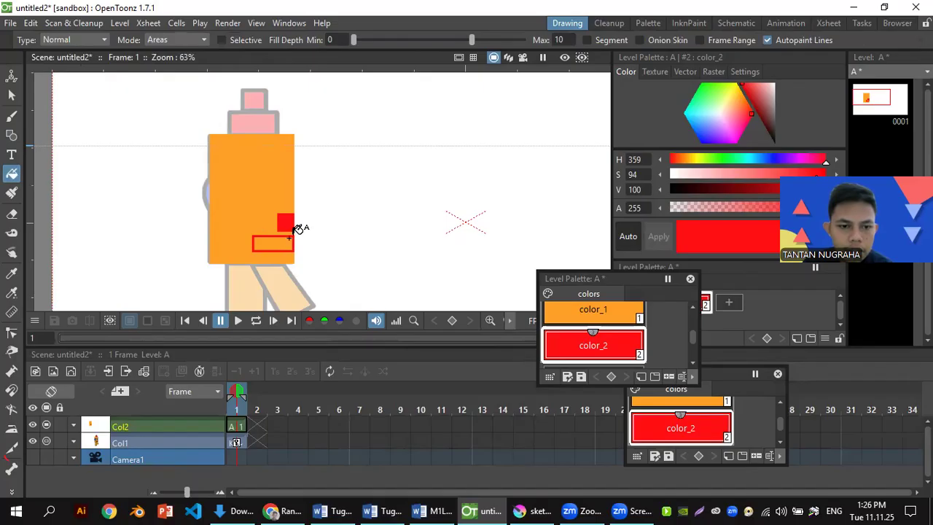
pyautogui.click(278, 243)
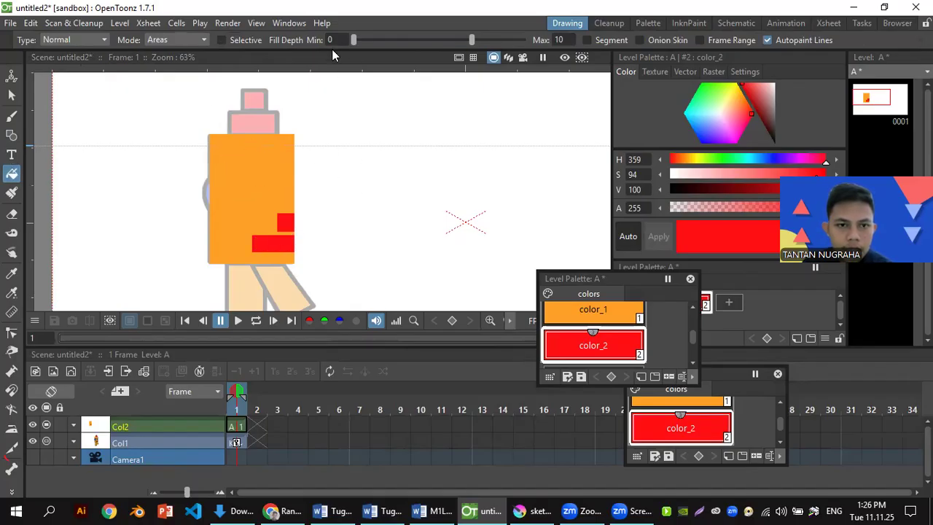
# - Add a third colour style set to blue (H 241, S 100, V 100) and draw a left-bulging arc on the head for the ear
pyautogui.click(12, 135)
pyautogui.click(380, 39)
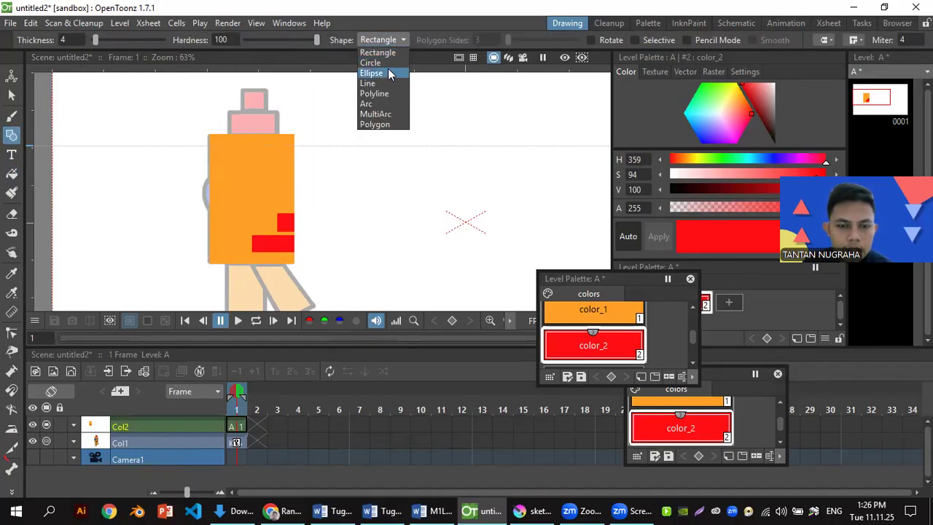
pyautogui.click(386, 103)
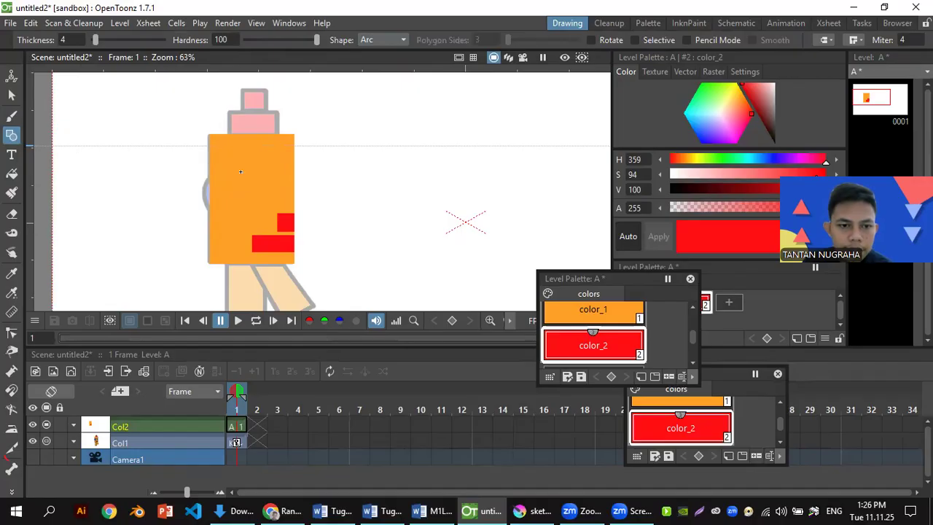
pyautogui.scroll(-1, 625, 334)
pyautogui.click(617, 336)
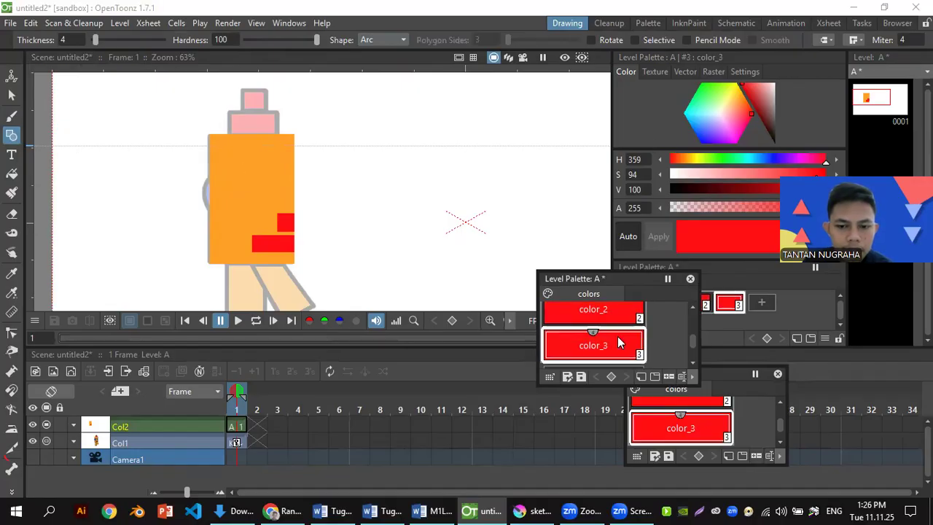
pyautogui.moveTo(700, 129)
pyautogui.mouseDown()
pyautogui.moveTo(707, 126)
pyautogui.moveTo(702, 142)
pyautogui.mouseUp()
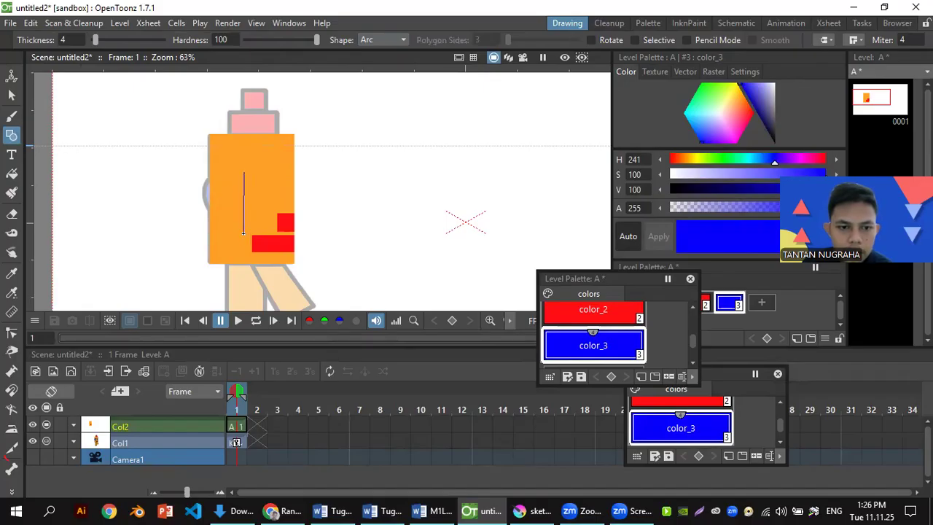
pyautogui.click(235, 185)
# - Close the ear arc with a straight vertical line between its ends and fill the half-moon shape with blue
pyautogui.click(380, 39)
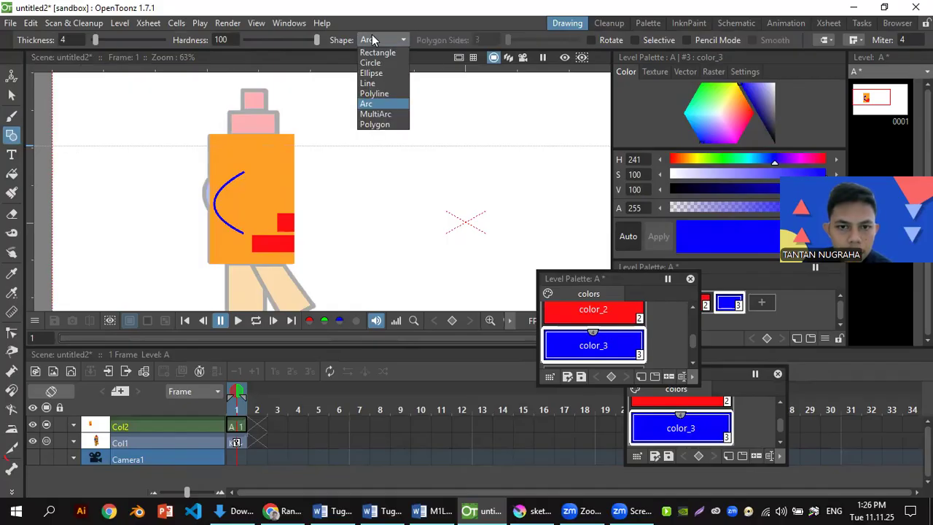
pyautogui.click(369, 83)
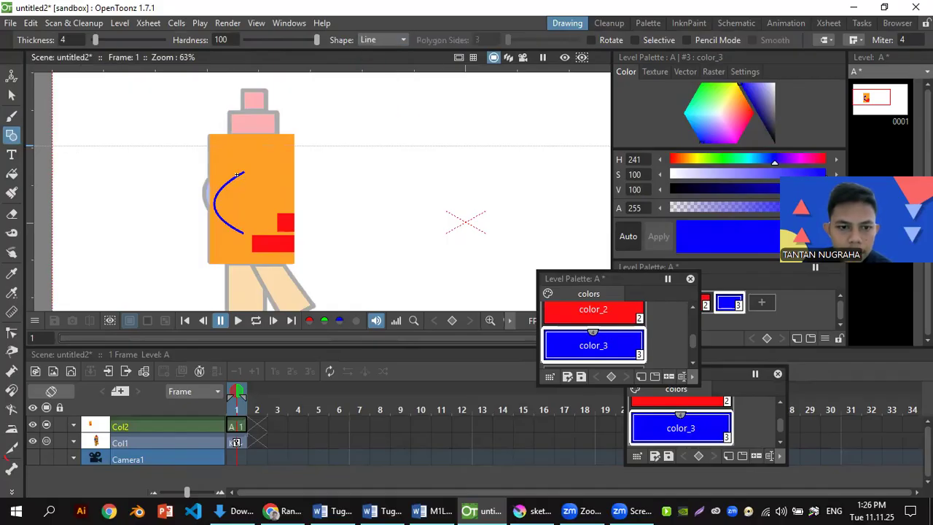
pyautogui.moveTo(242, 173); pyautogui.dragTo(240, 232)
pyautogui.click(11, 173)
pyautogui.click(242, 204)
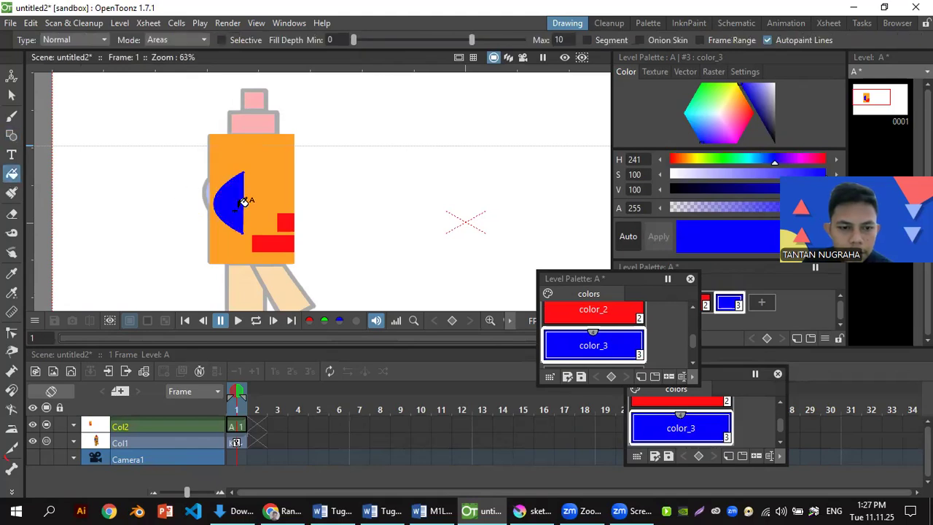
# - Change the ear's colour style to a muted dark blue (H 241, S 49, V 46) and select the Circle shape
pyautogui.click(12, 134)
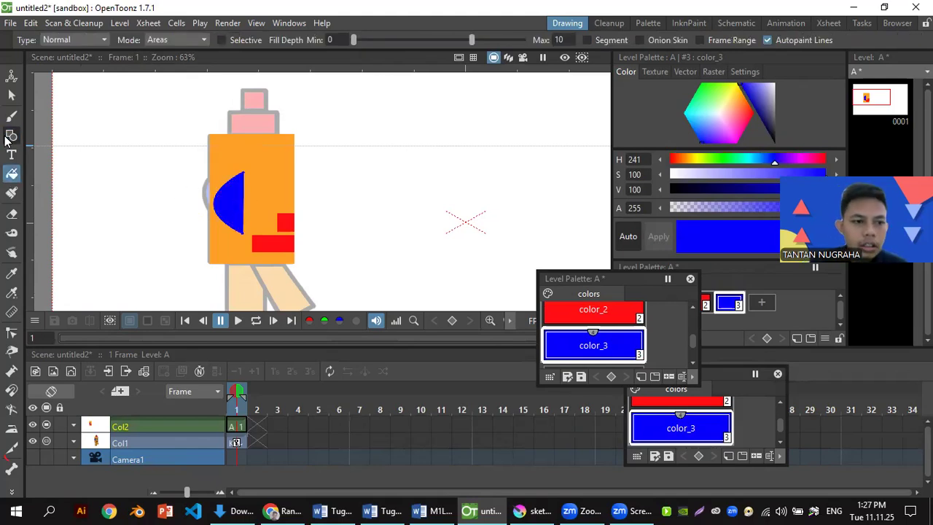
pyautogui.click(403, 41)
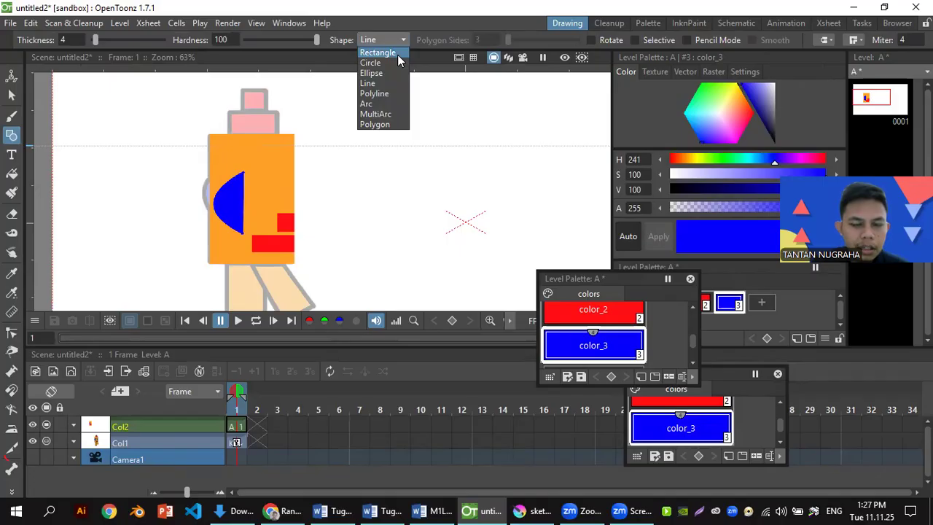
pyautogui.click(396, 63)
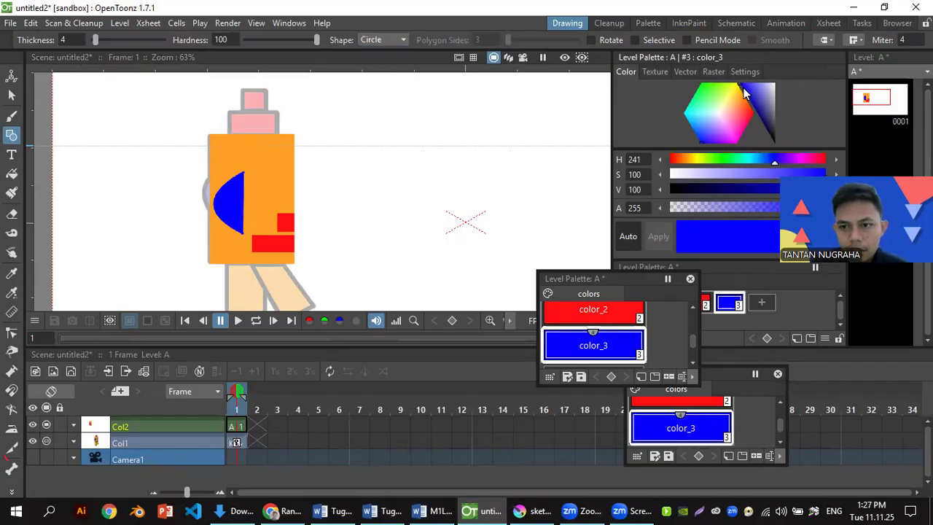
pyautogui.moveTo(766, 115); pyautogui.dragTo(775, 142)
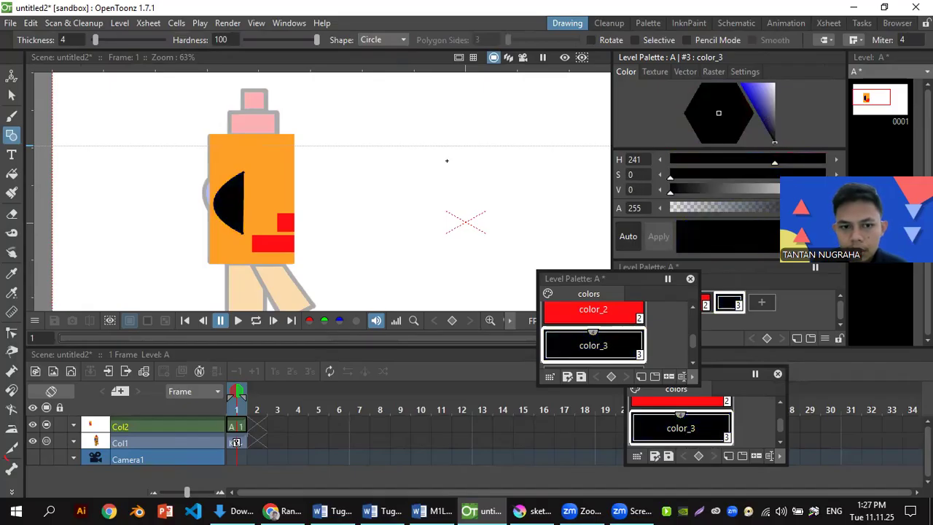
pyautogui.hotkey('ctrl', 'z')
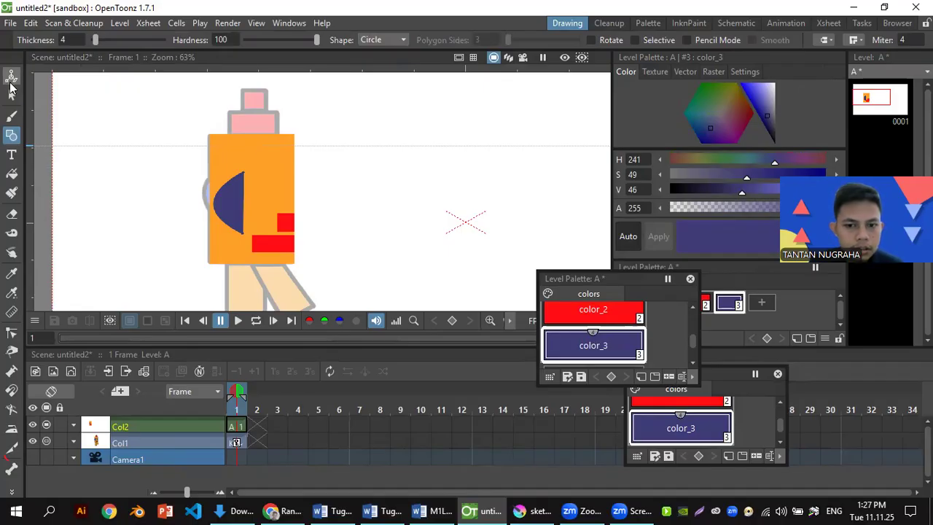
# - Add a fourth colour style and set it to black (H 241, S 0, V 0)
pyautogui.scroll(-1, 589, 341)
pyautogui.click(591, 341)
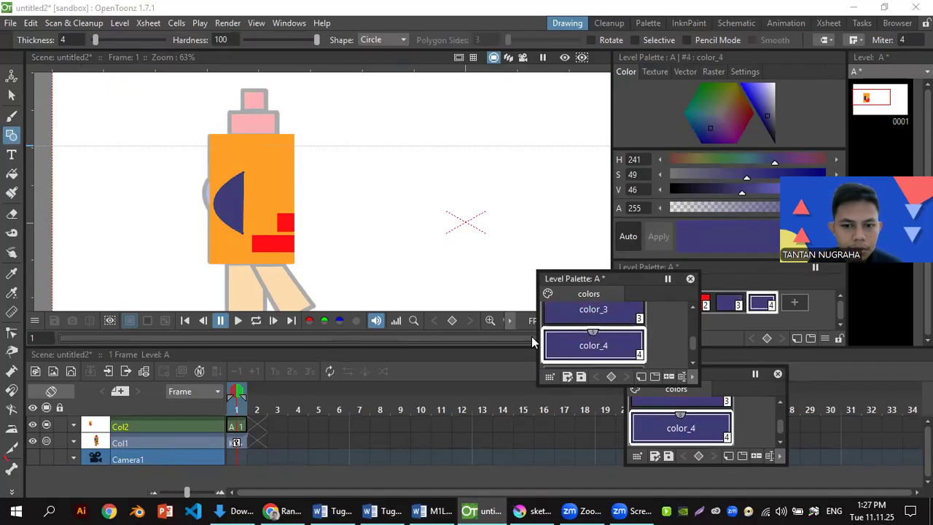
pyautogui.moveTo(766, 115); pyautogui.dragTo(773, 142)
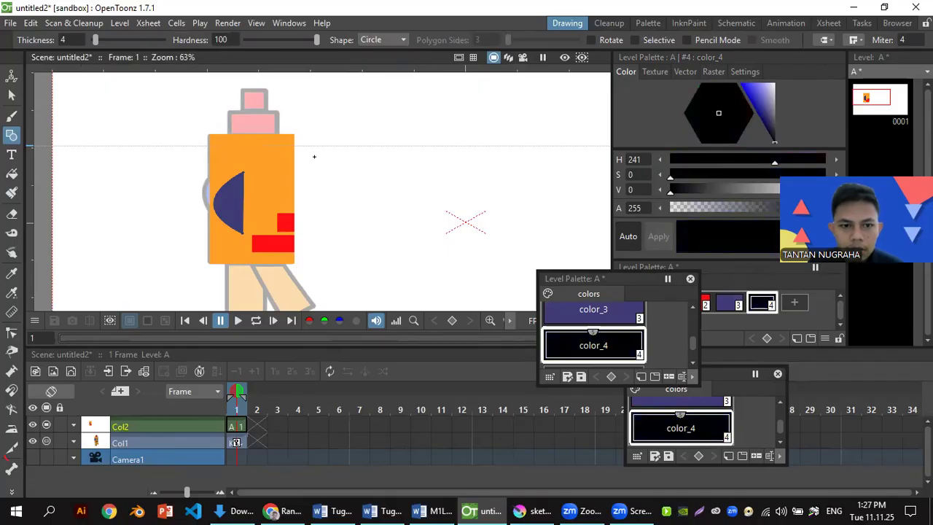
# - Draw a circular eye outline above the nose with a small pupil circle inside it, and fill the pupil with black
pyautogui.moveTo(258, 166); pyautogui.dragTo(285, 196)
pyautogui.hotkey('ctrl', 'z')
pyautogui.hotkey('ctrl', 'z')
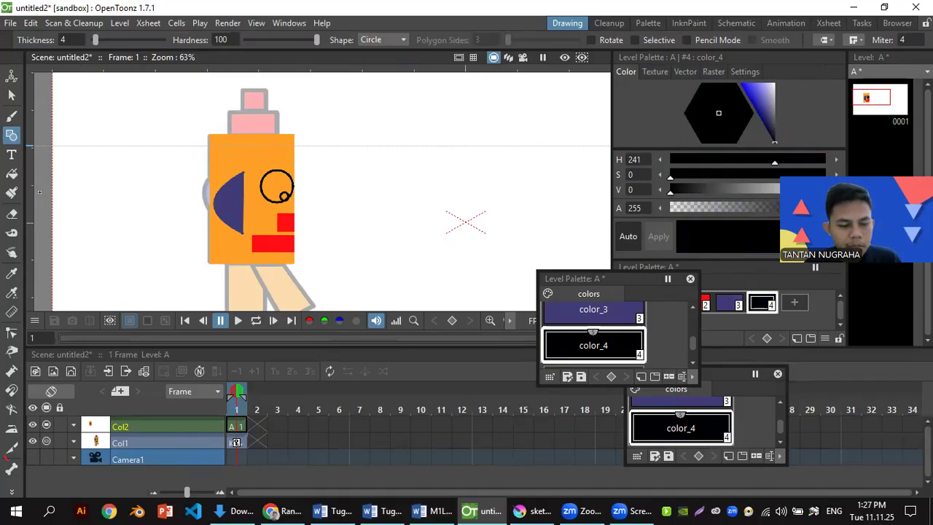
pyautogui.click(11, 174)
pyautogui.scroll(2, 299, 204)
pyautogui.click(280, 191)
pyautogui.scroll(-3, 343, 209)
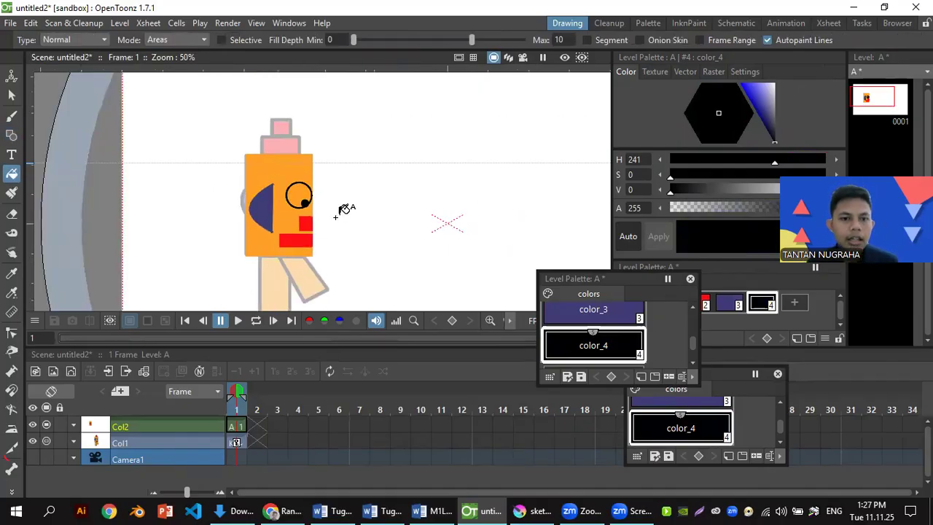
# - Add a fifth colour style and set it to red (H 357, S 100, V 100)
pyautogui.scroll(2, 310, 145)
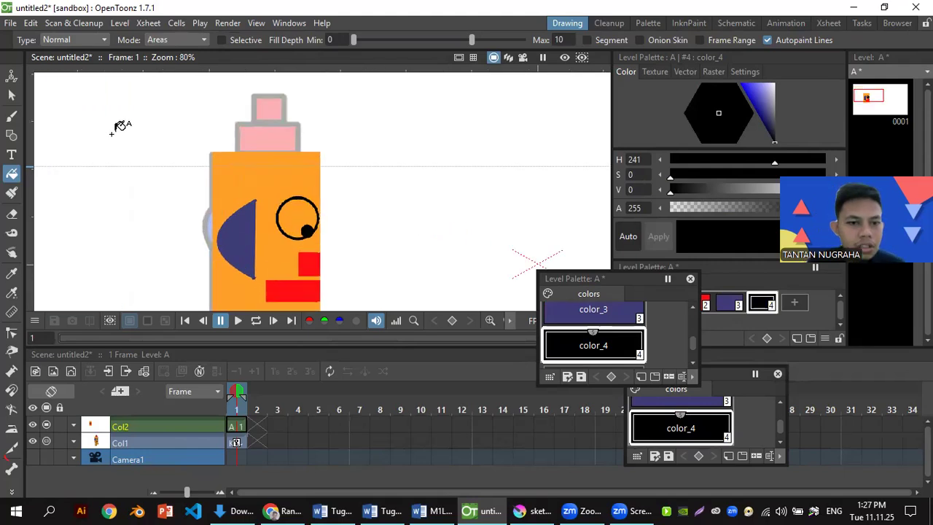
pyautogui.scroll(-1, 615, 339)
pyautogui.click(613, 336)
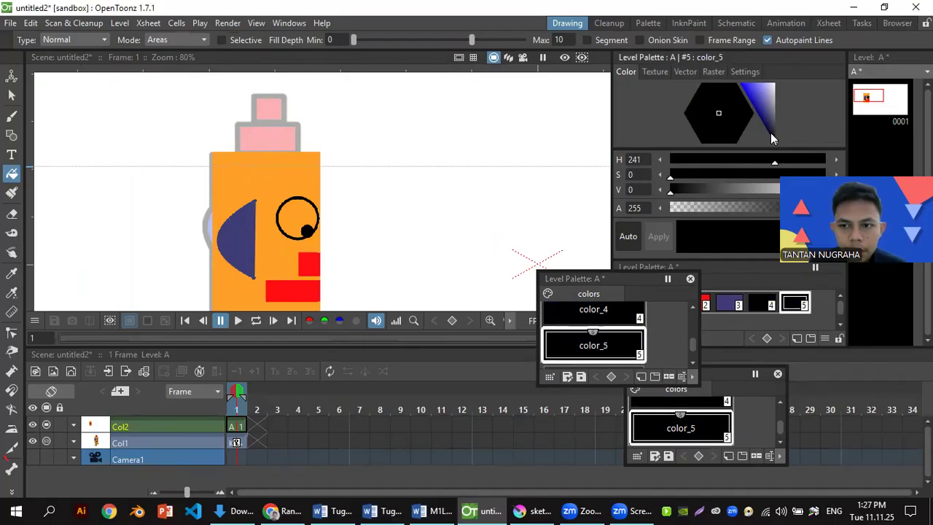
pyautogui.moveTo(763, 119); pyautogui.dragTo(767, 76)
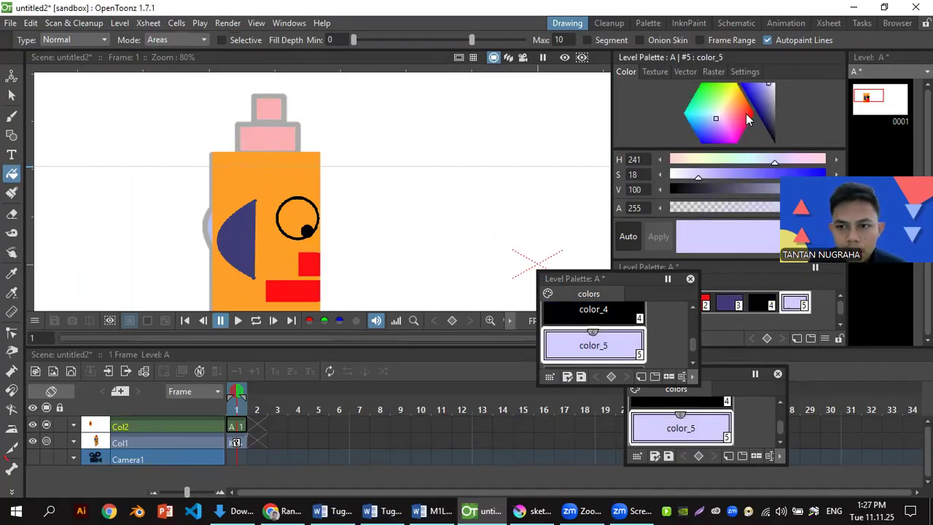
pyautogui.moveTo(746, 115); pyautogui.dragTo(760, 115)
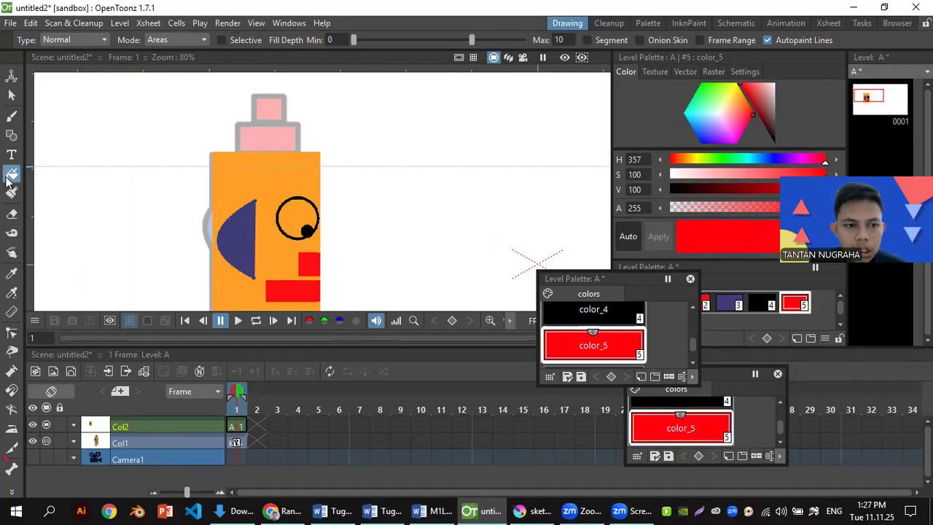
# - Trace the hat's wide lower block with a rectangle on top of the head and fill it with the new red
pyautogui.click(12, 135)
pyautogui.click(403, 40)
pyautogui.click(375, 51)
pyautogui.moveTo(235, 122); pyautogui.dragTo(300, 152)
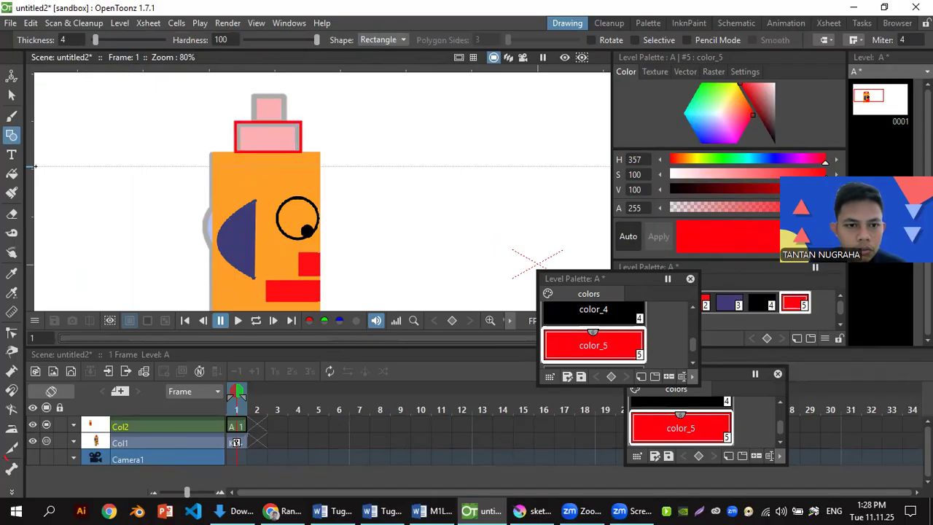
pyautogui.click(11, 173)
pyautogui.click(270, 136)
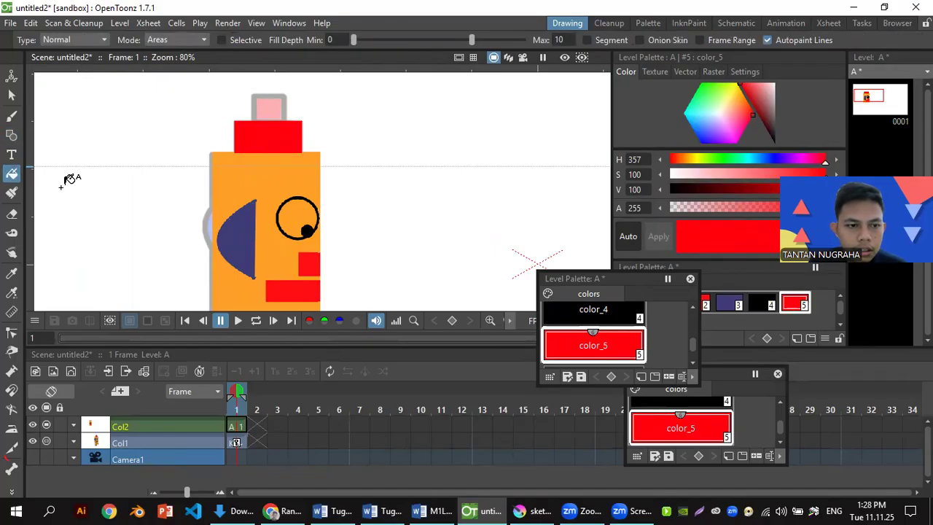
# - Trace the hat's small upper block with a rectangle and fill it with the same red
pyautogui.click(10, 135)
pyautogui.moveTo(252, 94); pyautogui.dragTo(287, 122)
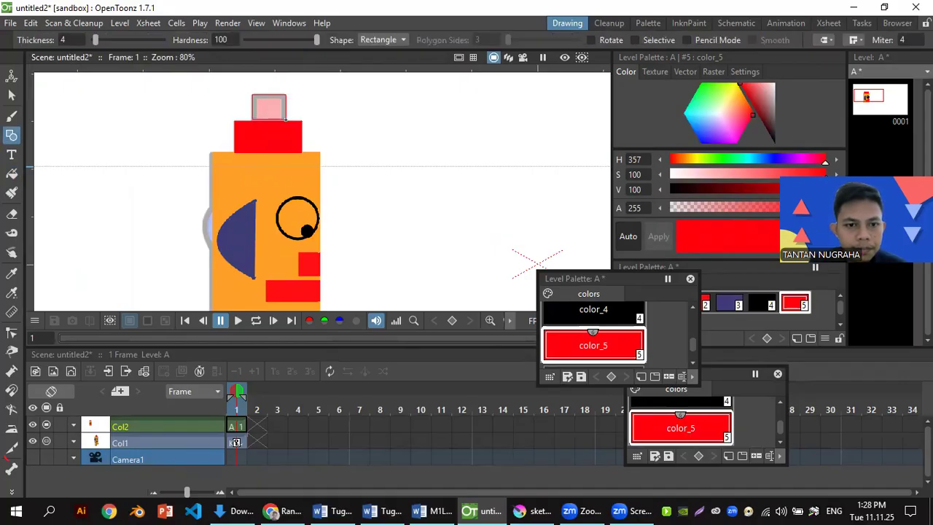
pyautogui.click(11, 173)
pyautogui.click(269, 107)
pyautogui.scroll(-2, 357, 155)
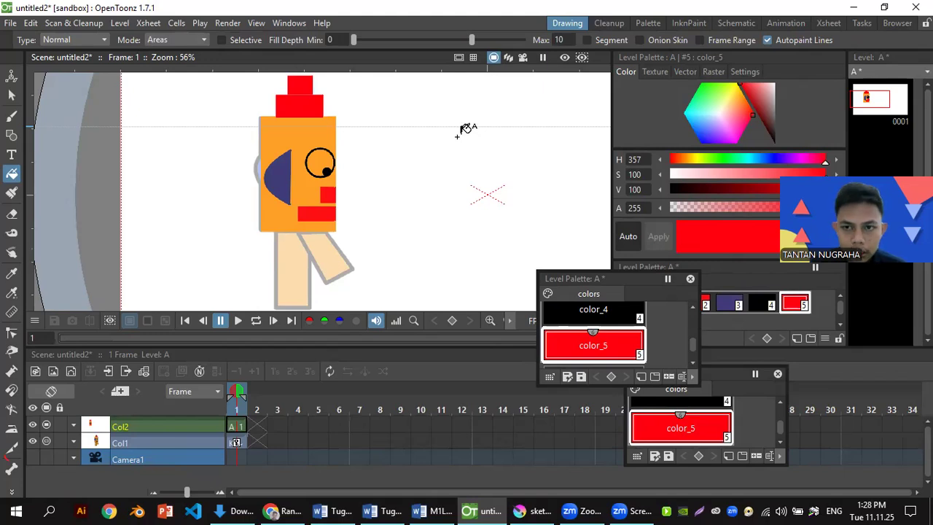
# - Switch to the Animation workspace and extend the Col2 head drawing's exposure to 15 frames
pyautogui.click(784, 27)
pyautogui.click(718, 175)
pyautogui.moveTo(721, 182); pyautogui.dragTo(717, 241)
pyautogui.scroll(3, 721, 230)
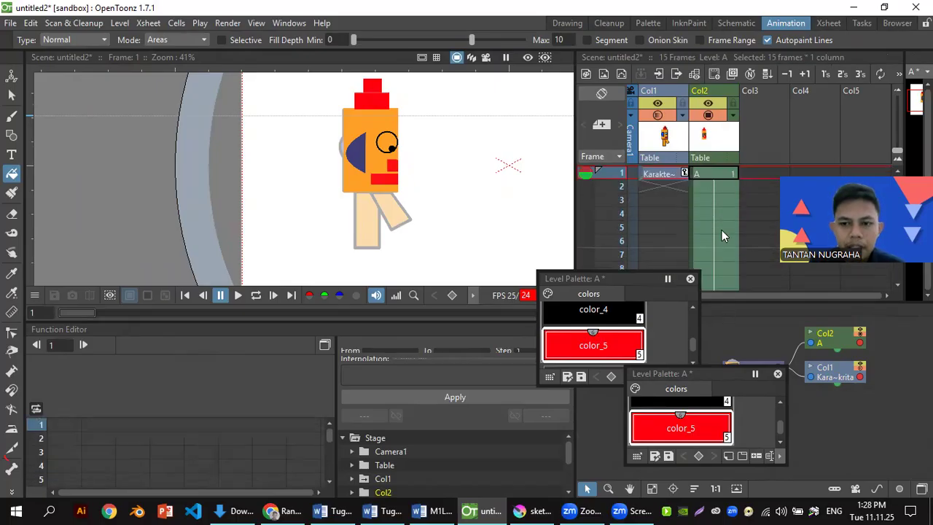
# - Select frame 1 of the empty Col3, return to the Drawing workspace and set the Geometric tool's shape to Line
pyautogui.click(761, 175)
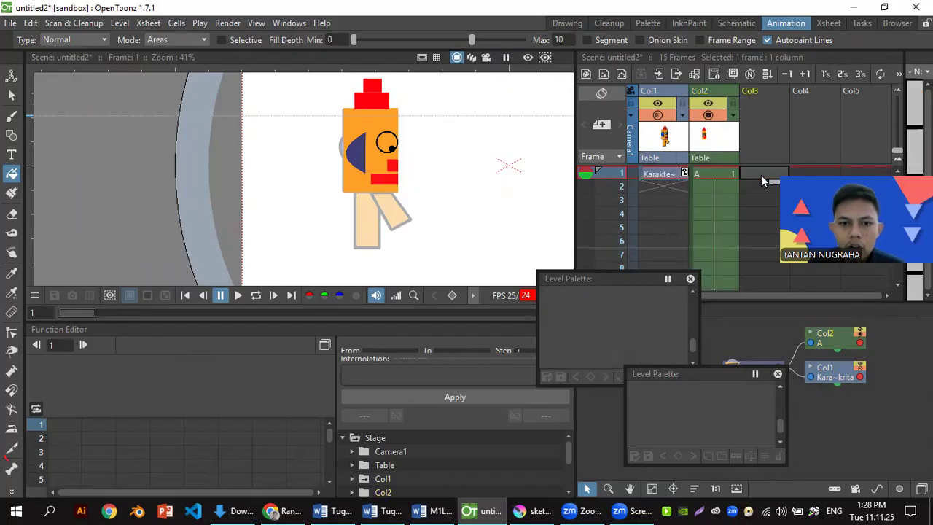
pyautogui.scroll(1, 394, 222)
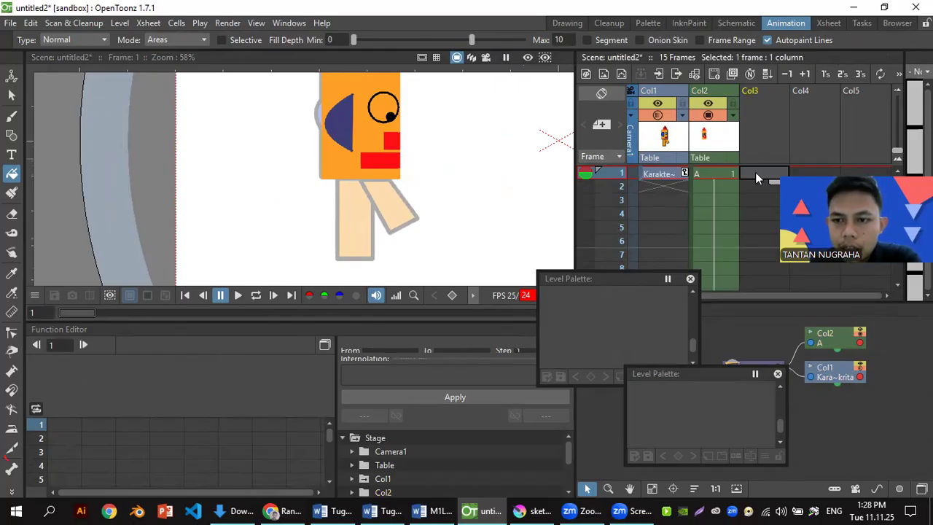
pyautogui.click(561, 28)
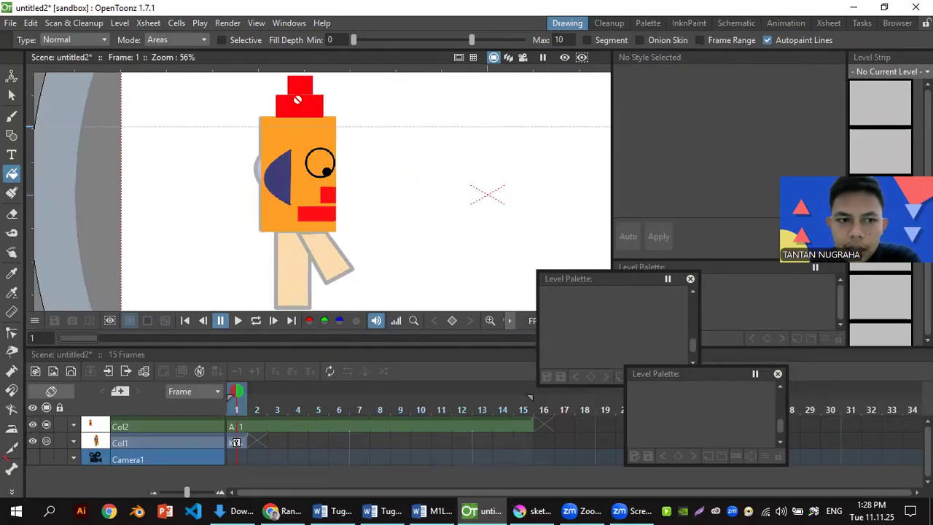
pyautogui.click(14, 137)
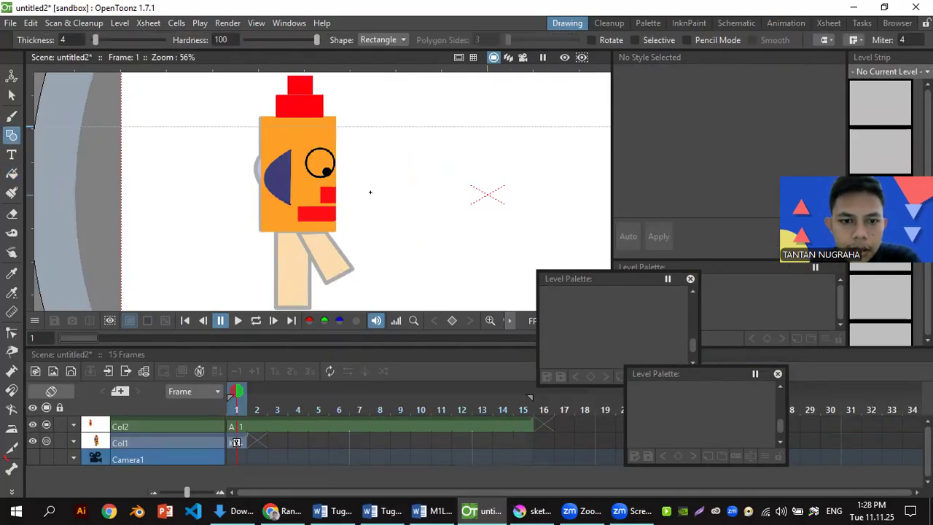
pyautogui.scroll(-1, 370, 191)
pyautogui.click(402, 39)
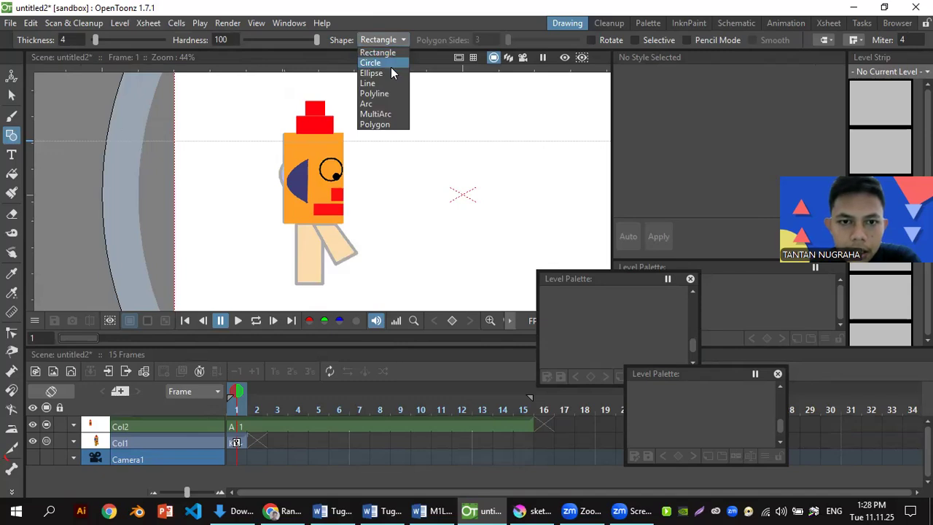
pyautogui.click(370, 83)
# - Trace the outlines of both reference legs on frame 1 of Col3 with straight lines, closing each shape along the head's lower edge
pyautogui.scroll(4, 342, 296)
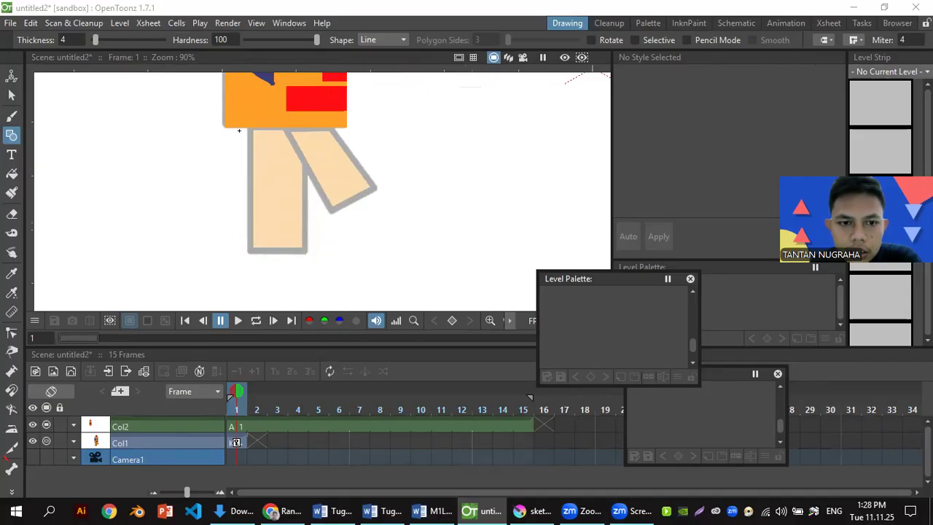
pyautogui.moveTo(248, 130); pyautogui.dragTo(249, 228)
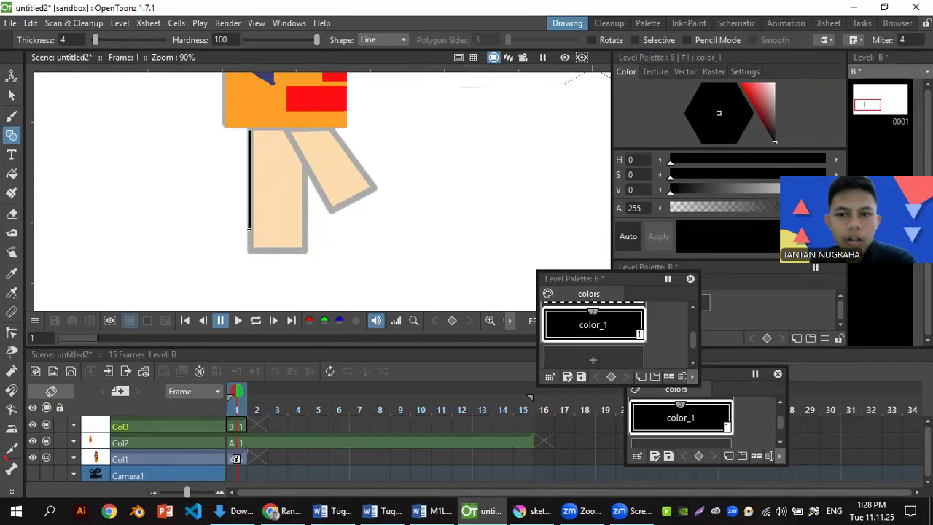
pyautogui.hotkey('ctrl', 'z')
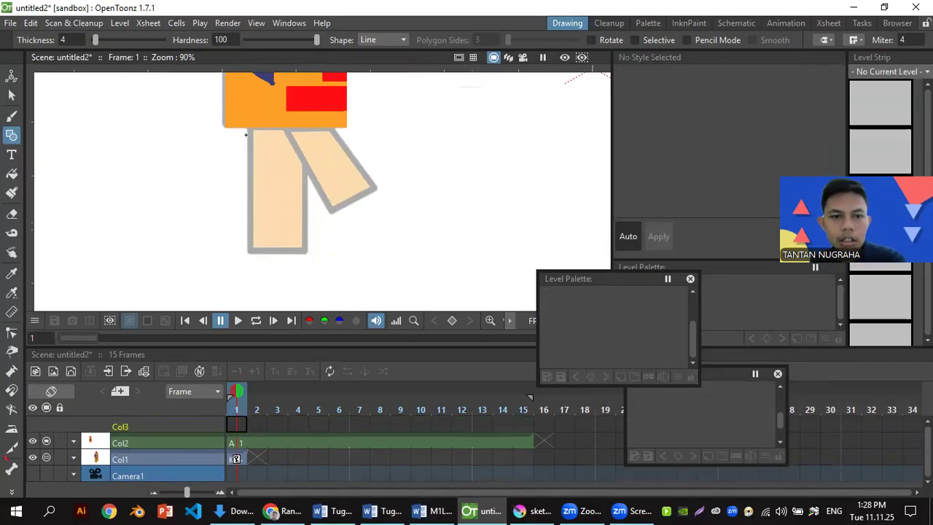
pyautogui.moveTo(249, 128); pyautogui.dragTo(249, 213)
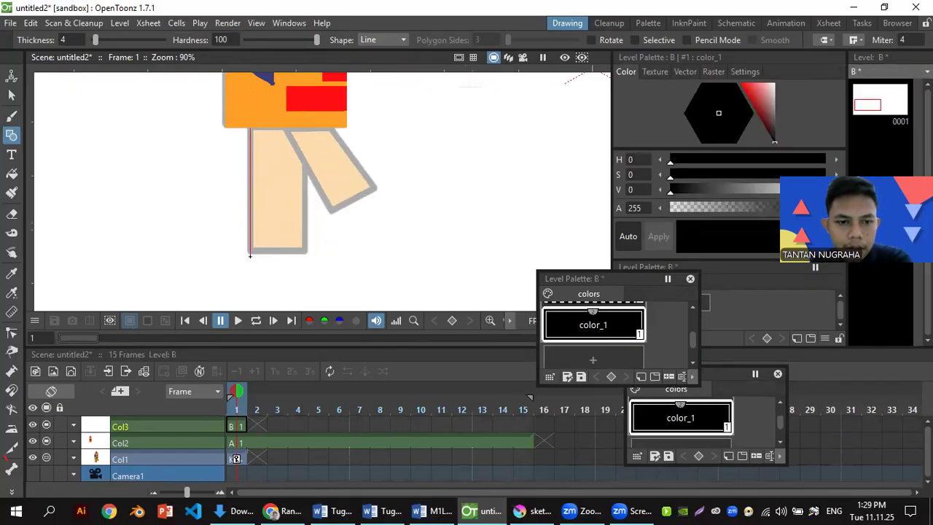
pyautogui.moveTo(250, 255); pyautogui.dragTo(307, 162)
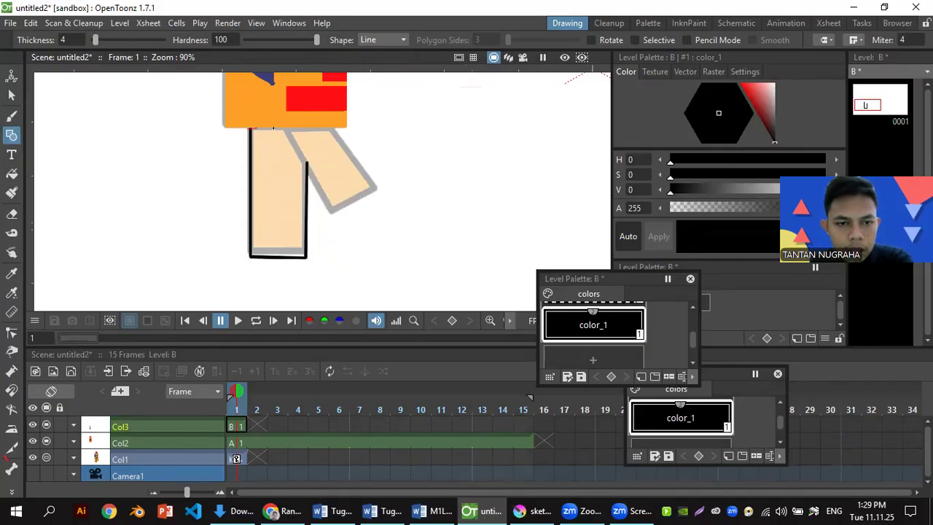
pyautogui.moveTo(288, 128); pyautogui.dragTo(332, 216)
pyautogui.moveTo(382, 196); pyautogui.dragTo(332, 128)
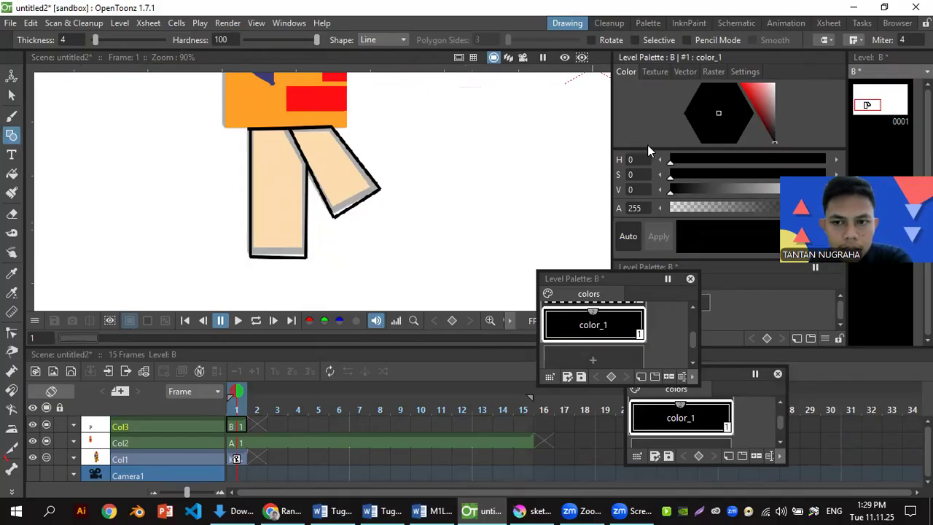
# - Change the leg drawing's color_1 style to red (H 1, S 100, V 100)
pyautogui.click(767, 97)
pyautogui.moveTo(767, 97); pyautogui.dragTo(782, 74)
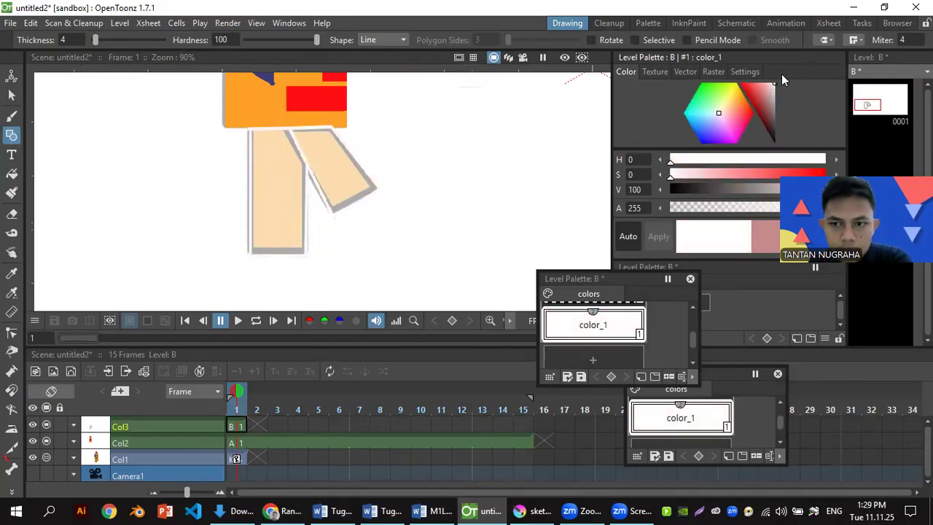
pyautogui.moveTo(718, 114)
pyautogui.mouseDown()
pyautogui.moveTo(729, 99)
pyautogui.moveTo(694, 81)
pyautogui.moveTo(678, 120)
pyautogui.moveTo(698, 156)
pyautogui.moveTo(722, 131)
pyautogui.moveTo(772, 111)
pyautogui.mouseUp()
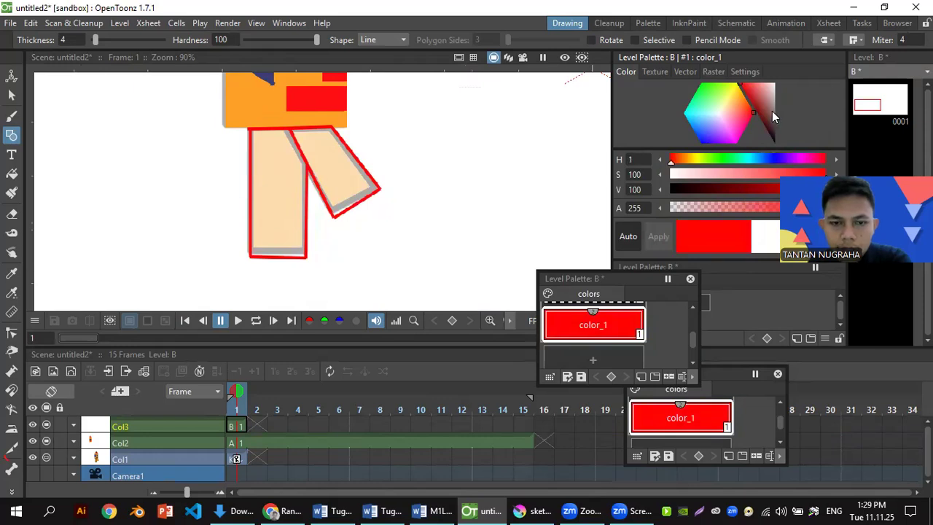
# - Fill both outlined legs on Col3 with the red color_1
pyautogui.click(11, 173)
pyautogui.click(293, 188)
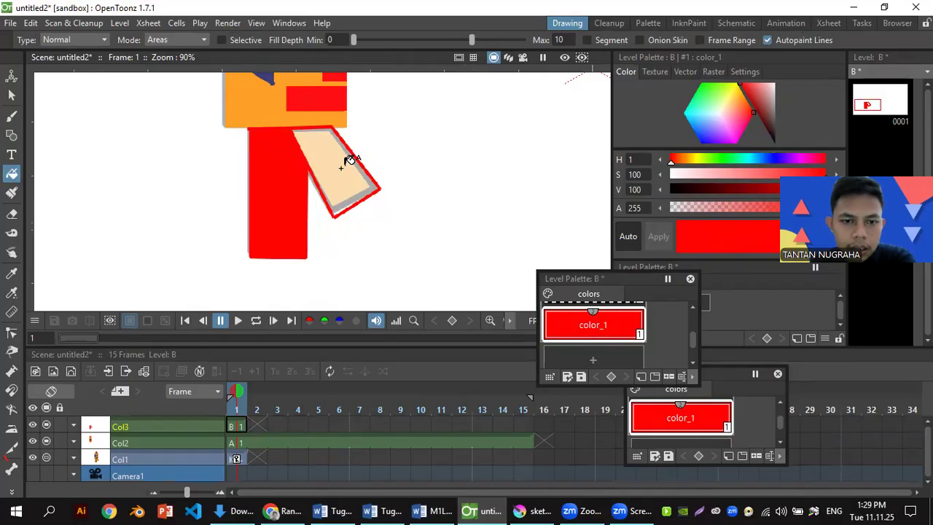
pyautogui.click(341, 167)
pyautogui.scroll(-3, 375, 186)
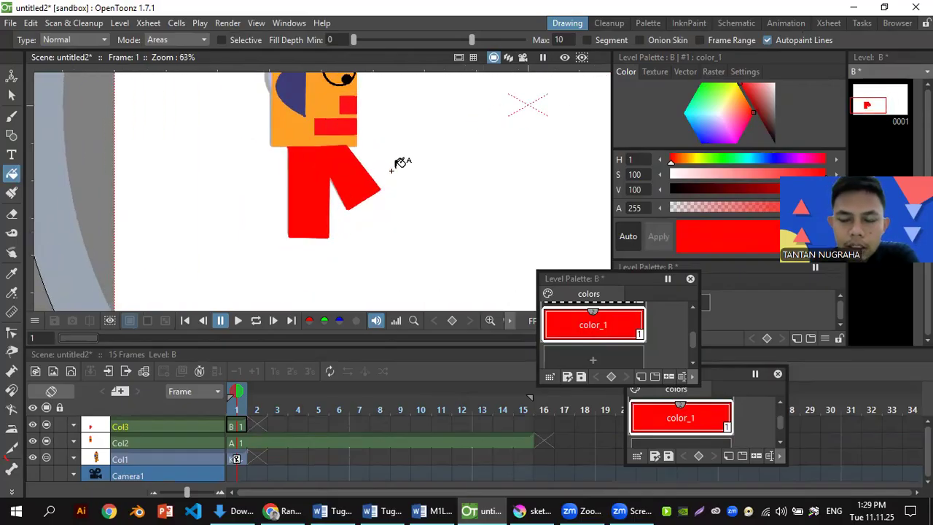
# - Switch to the Animation workspace and extend the Col3 leg drawing's exposure to 5 frames
pyautogui.click(774, 27)
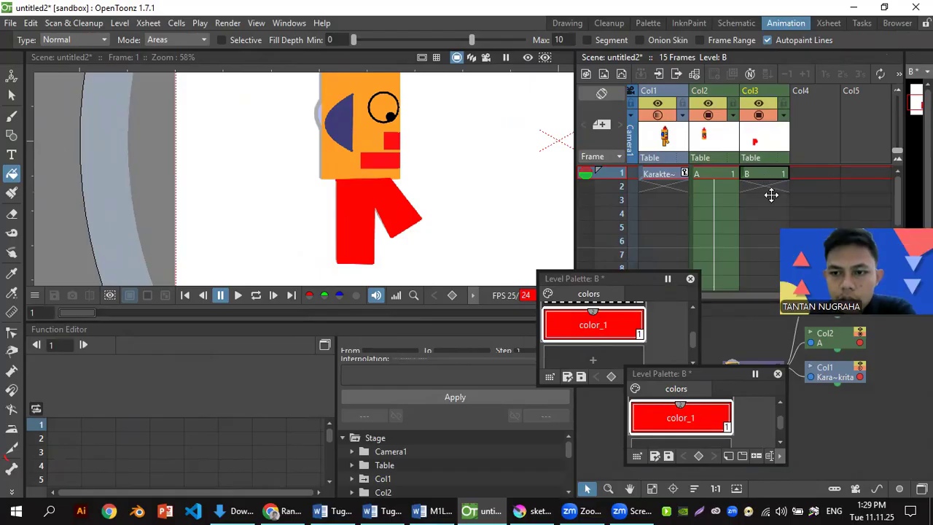
pyautogui.click(774, 176)
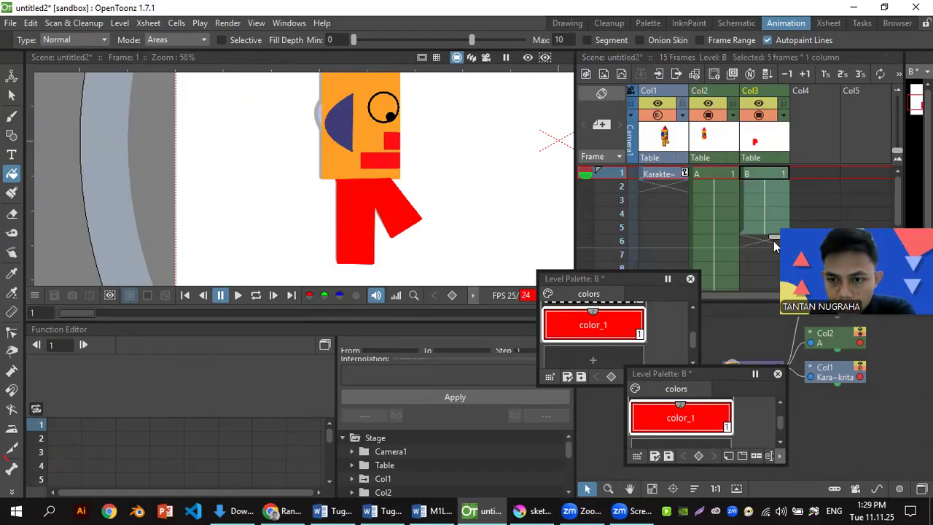
pyautogui.click(814, 173)
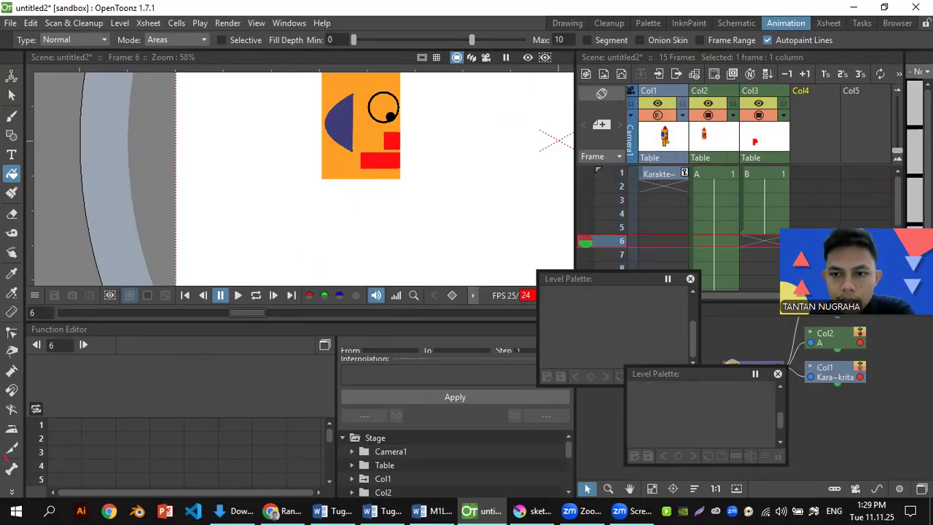
# - Extend the Col1 reference character's exposure to 15 frames
pyautogui.scroll(-3, 663, 182)
pyautogui.scroll(3, 663, 182)
pyautogui.click(663, 175)
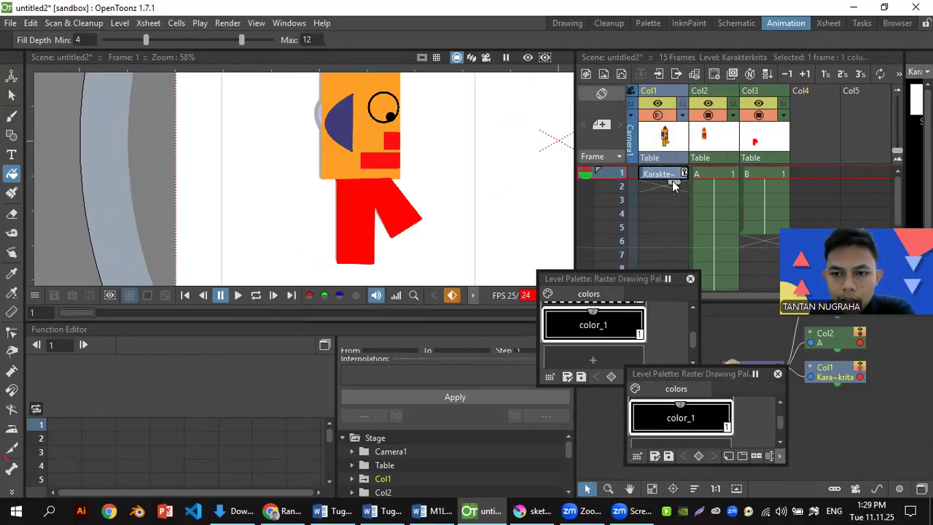
pyautogui.moveTo(673, 196); pyautogui.dragTo(671, 258)
pyautogui.scroll(2, 745, 203)
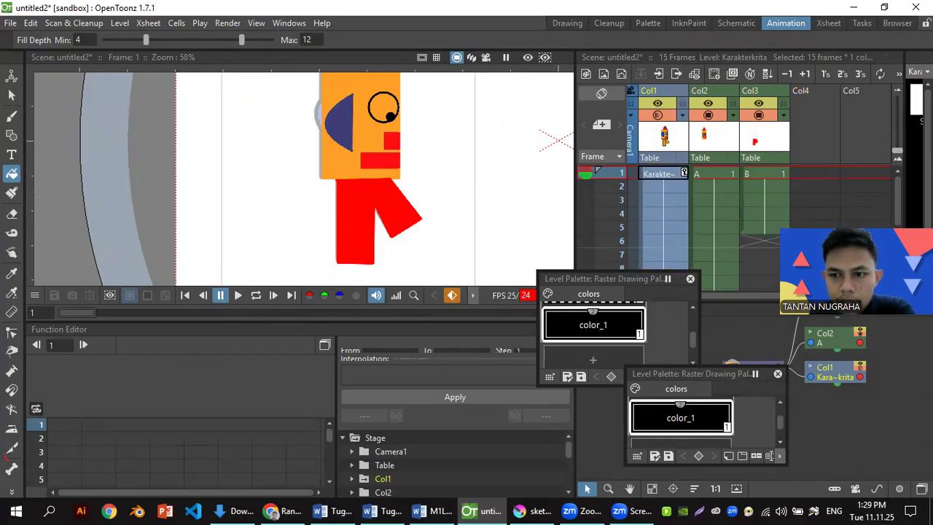
# - On frame 6 of Col4 in the Drawing workspace, outline the standing leg with straight lines, slanted forward from the head's lower edge
pyautogui.click(810, 241)
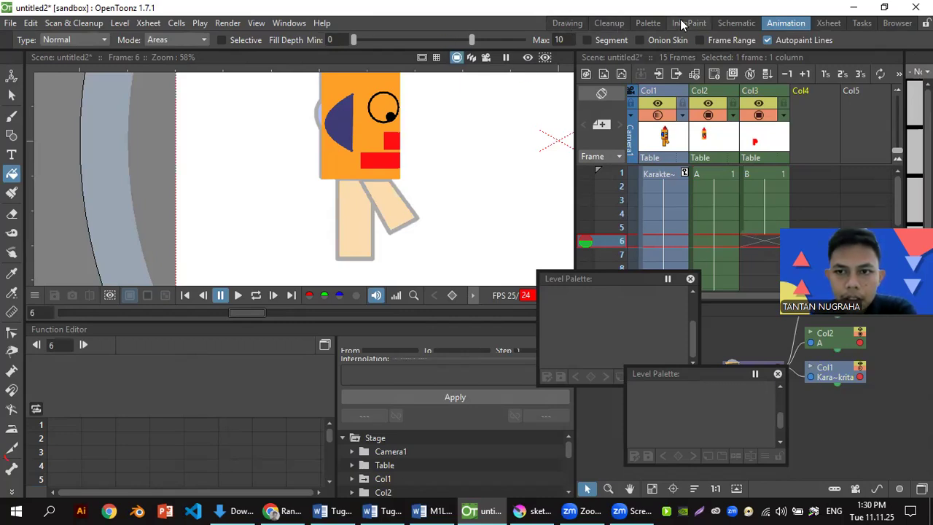
pyautogui.click(567, 22)
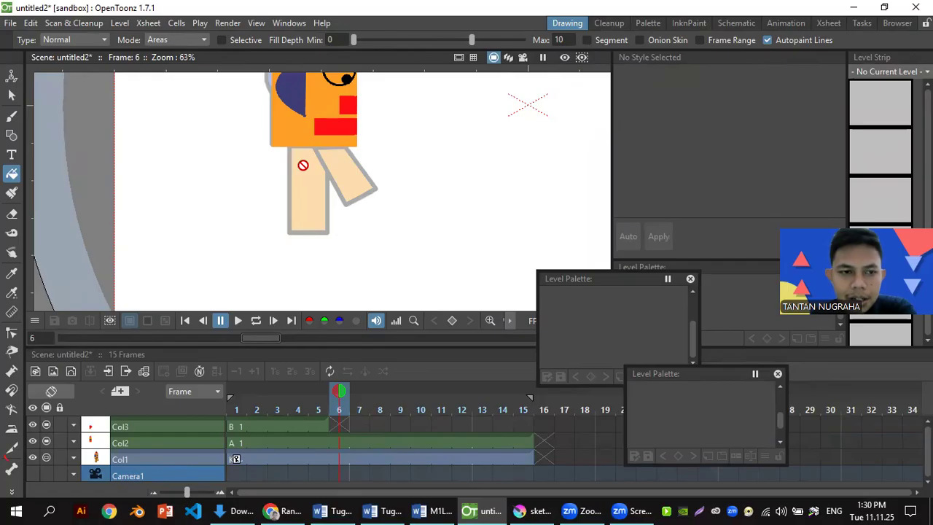
pyautogui.click(11, 135)
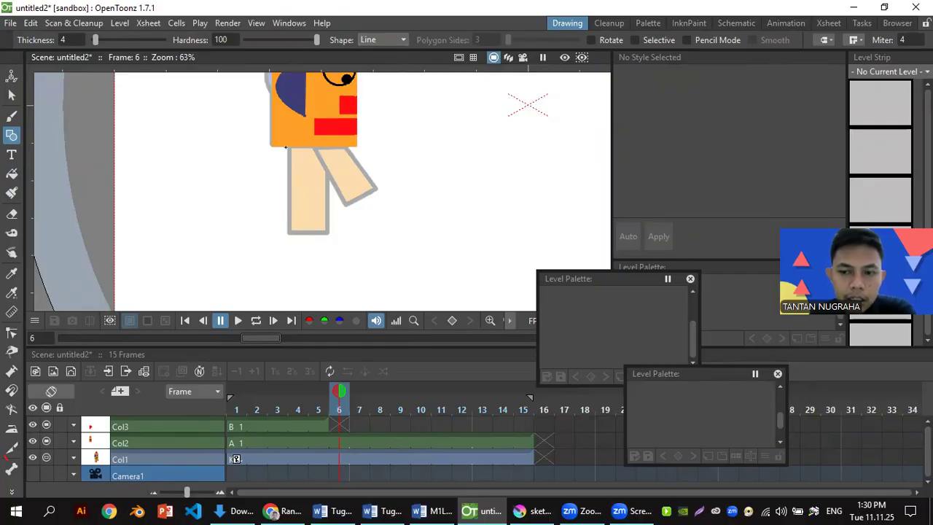
pyautogui.moveTo(287, 146)
pyautogui.mouseDown()
pyautogui.moveTo(315, 238)
pyautogui.moveTo(365, 237)
pyautogui.mouseUp()
pyautogui.hotkey('ctrl', 'z')
pyautogui.hotkey('ctrl', 'z')
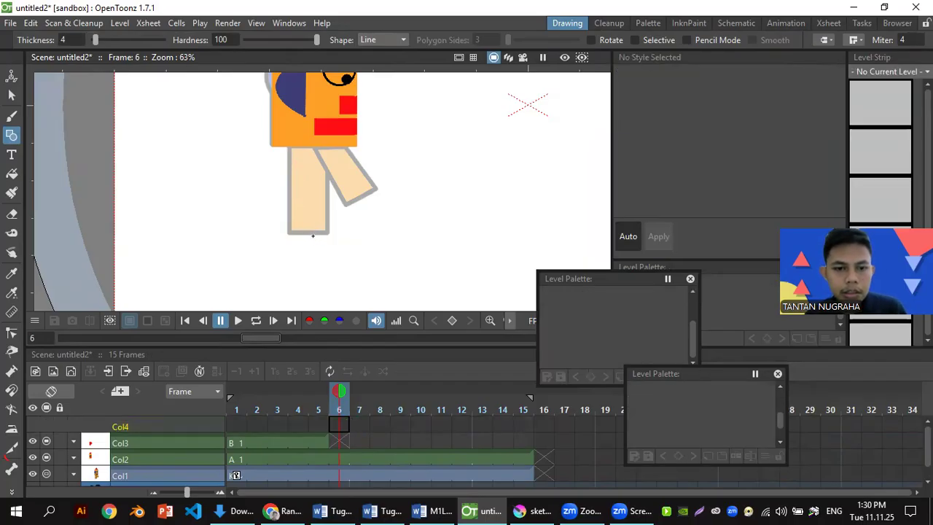
pyautogui.moveTo(288, 145)
pyautogui.mouseDown()
pyautogui.moveTo(316, 233)
pyautogui.moveTo(362, 236)
pyautogui.mouseUp()
pyautogui.moveTo(328, 179); pyautogui.dragTo(324, 146)
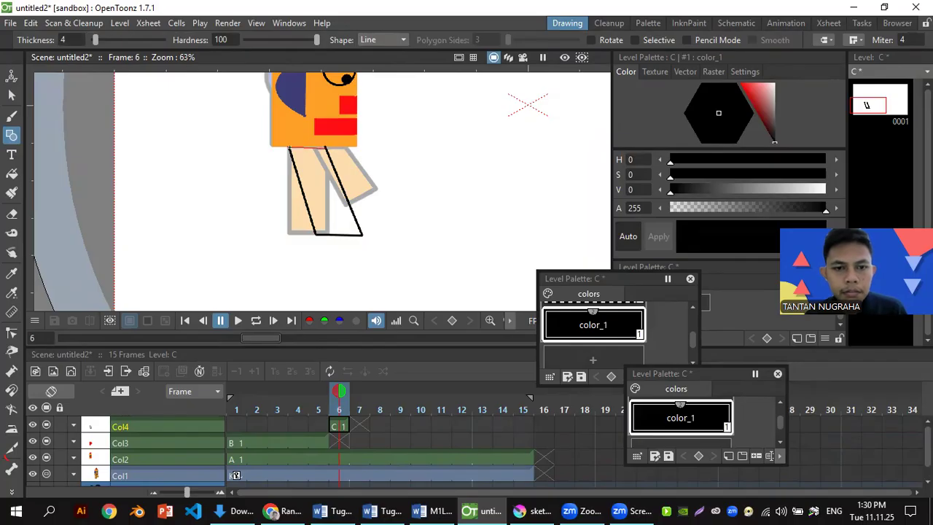
pyautogui.scroll(1, 331, 148)
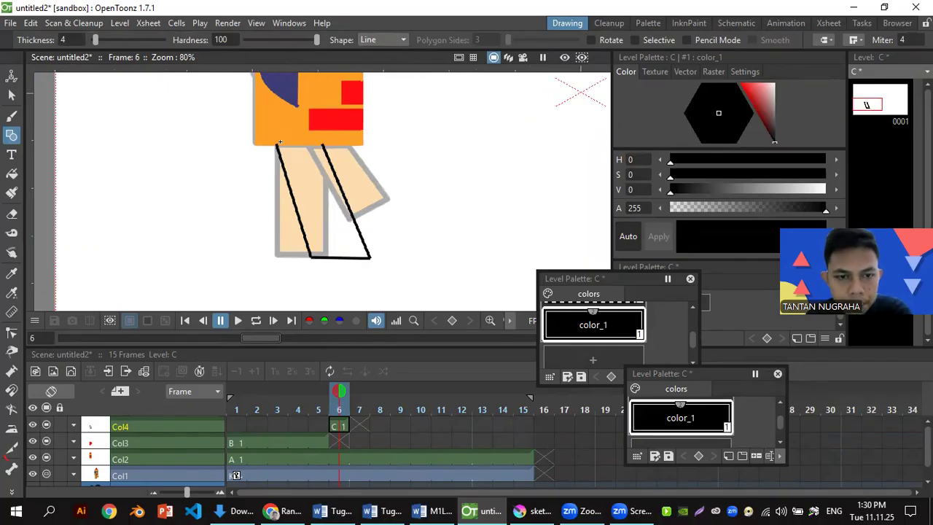
# - Outline the front leg on frame 6 of Col4 with straight lines, swung higher and further forward than the reference
pyautogui.moveTo(321, 143); pyautogui.dragTo(423, 183)
pyautogui.hotkey('ctrl', 'z')
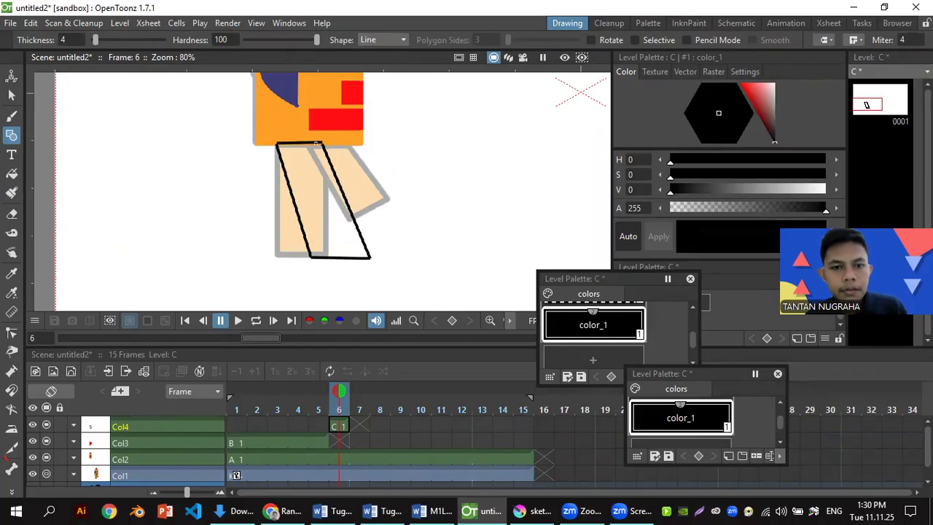
pyautogui.moveTo(323, 143); pyautogui.dragTo(333, 169)
# - Change the second leg pose's color_1 style to red (H 357, S 100, V 100)
pyautogui.click(770, 122)
pyautogui.moveTo(770, 123); pyautogui.dragTo(771, 82)
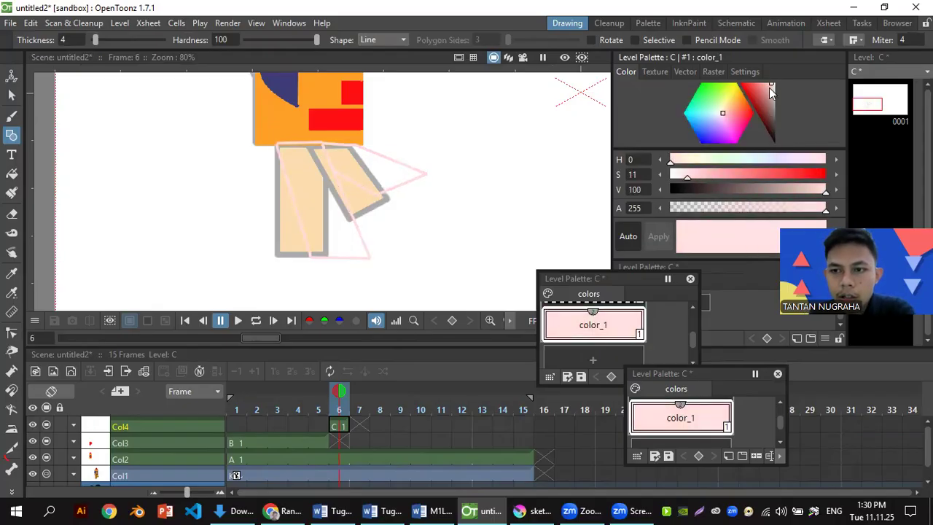
pyautogui.click(765, 117)
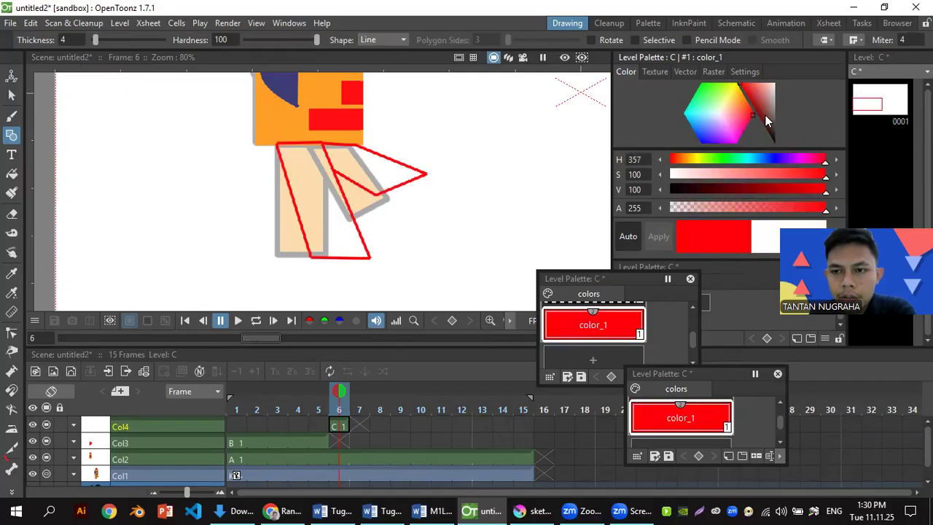
# - Fill both legs of the second pose on Col4 with the red color_1
pyautogui.click(11, 174)
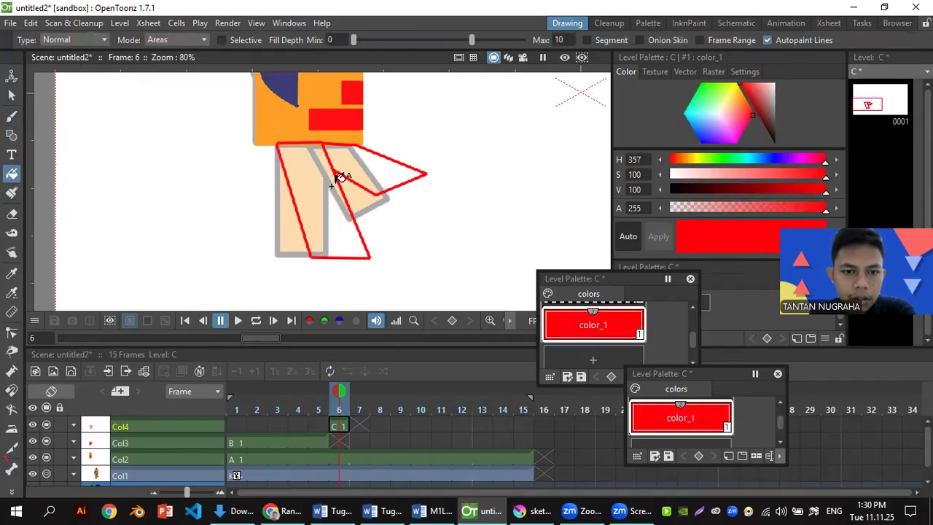
pyautogui.click(331, 182)
pyautogui.click(379, 162)
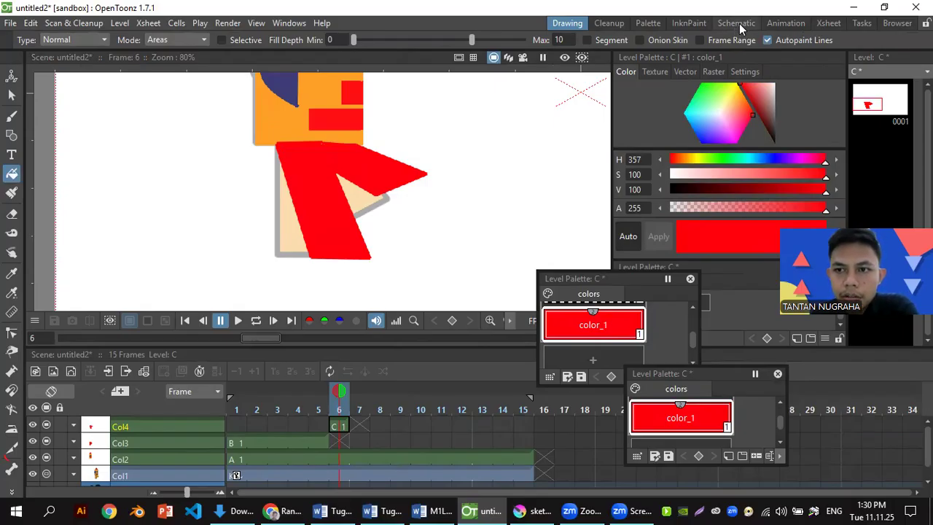
# - In the Animation workspace, extend the Col4 leg drawing to cover frames 6 to 10 and select frame 11 of Col5
pyautogui.click(785, 23)
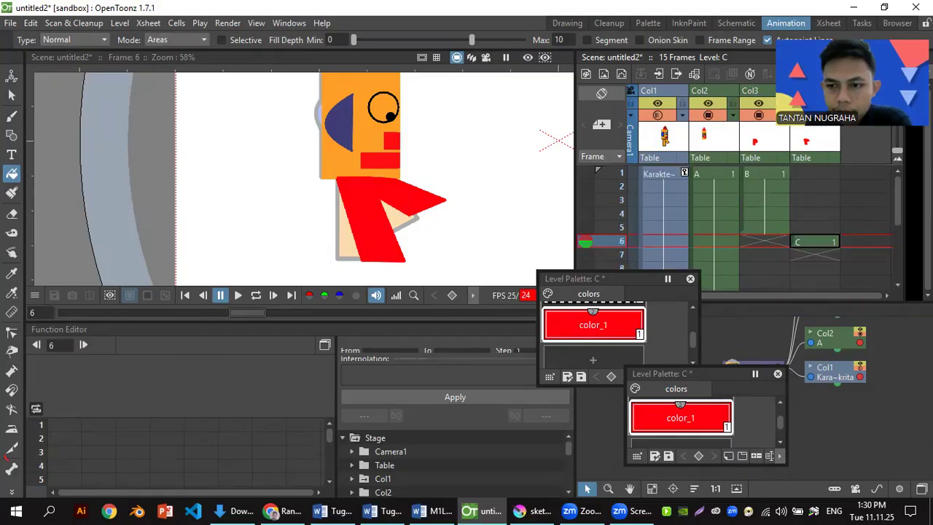
pyautogui.click(818, 240)
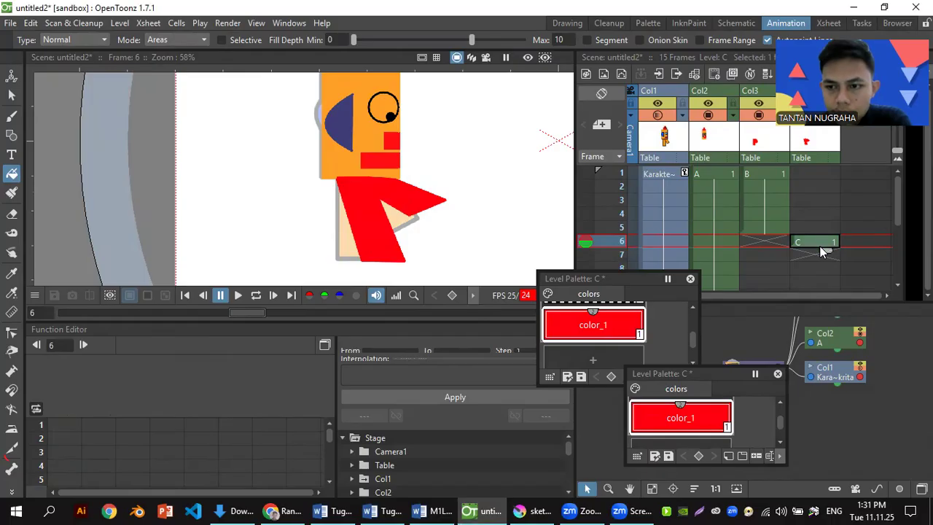
pyautogui.moveTo(825, 252)
pyautogui.mouseDown()
pyautogui.moveTo(824, 302)
pyautogui.moveTo(817, 262)
pyautogui.mouseUp()
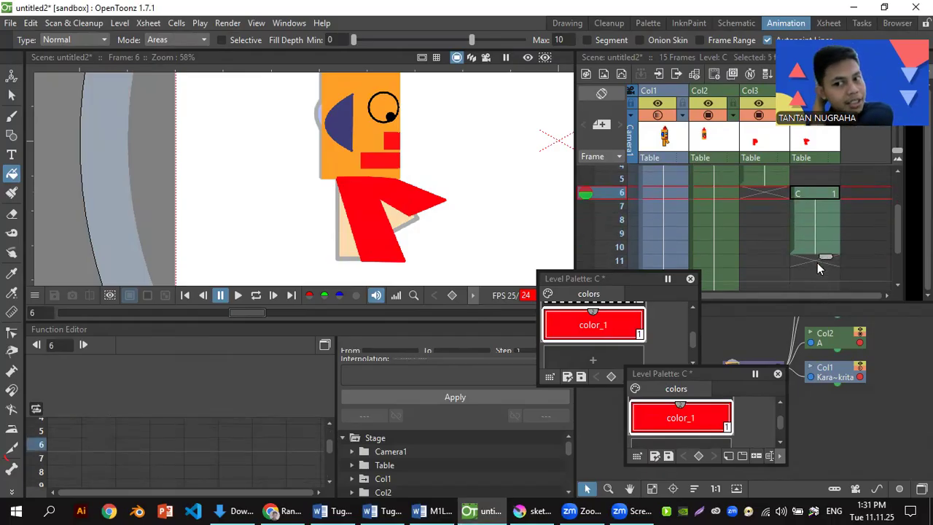
pyautogui.click(857, 261)
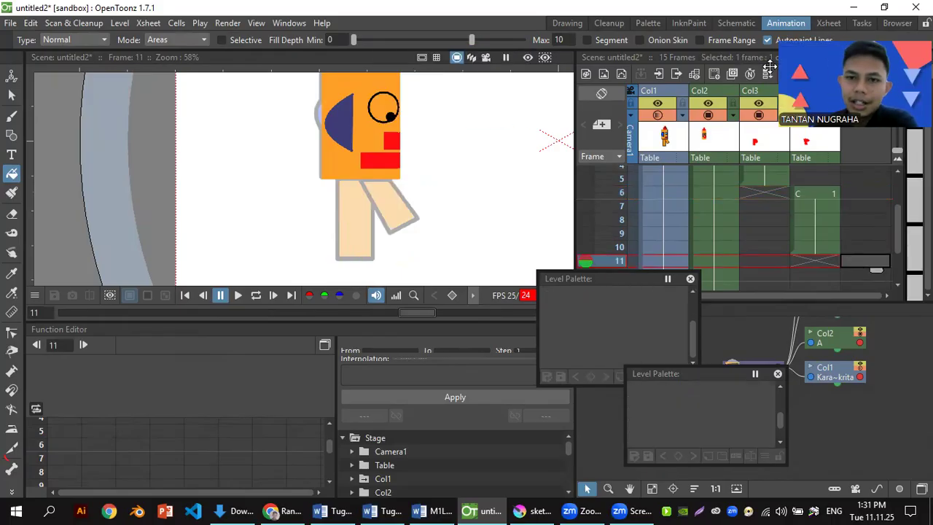
# - In the Drawing workspace, outline both legs of the third pose on frame 11 of Col5 with straight lines, tracing the reference
pyautogui.click(575, 23)
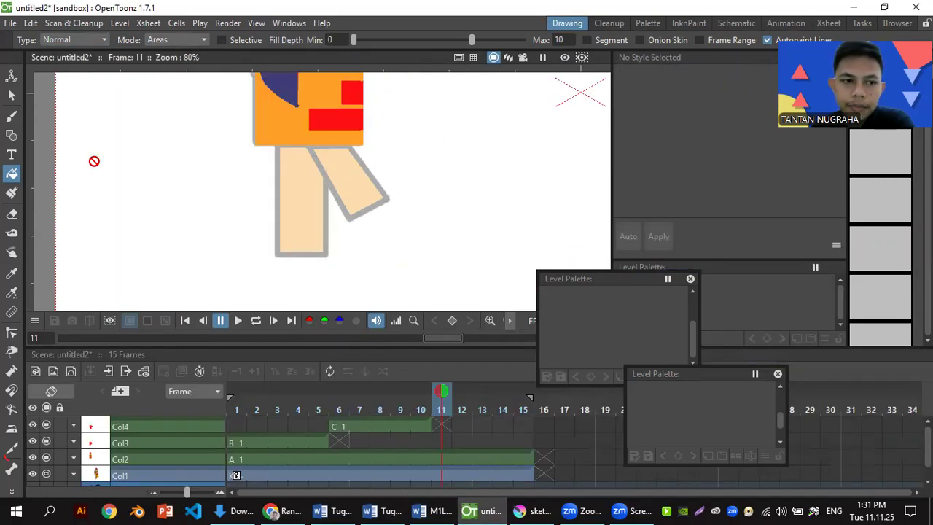
pyautogui.click(11, 135)
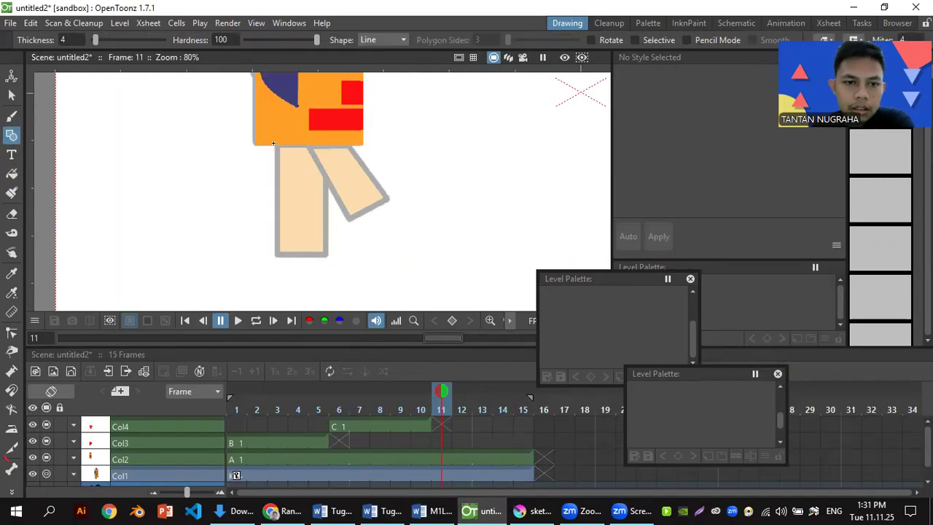
pyautogui.moveTo(274, 146)
pyautogui.mouseDown()
pyautogui.moveTo(277, 257)
pyautogui.moveTo(324, 258)
pyautogui.moveTo(328, 182)
pyautogui.mouseUp()
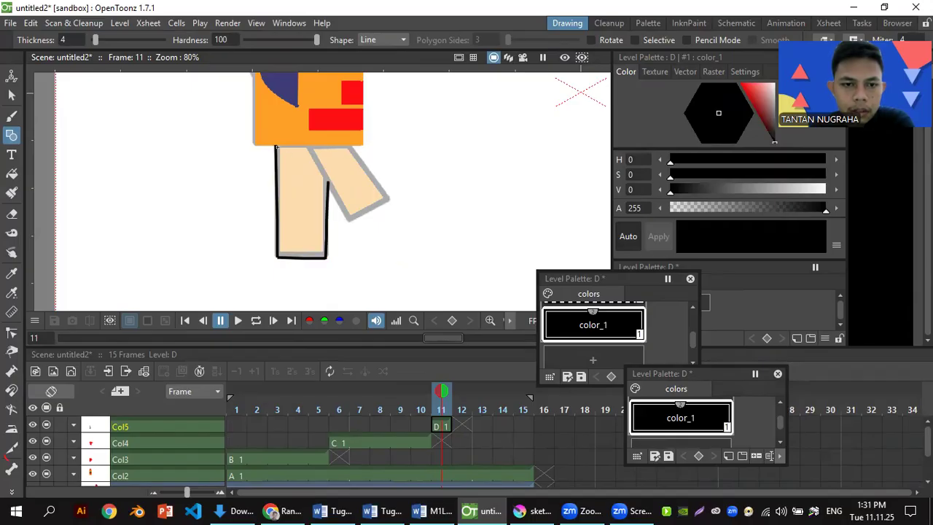
pyautogui.moveTo(317, 147); pyautogui.dragTo(311, 148)
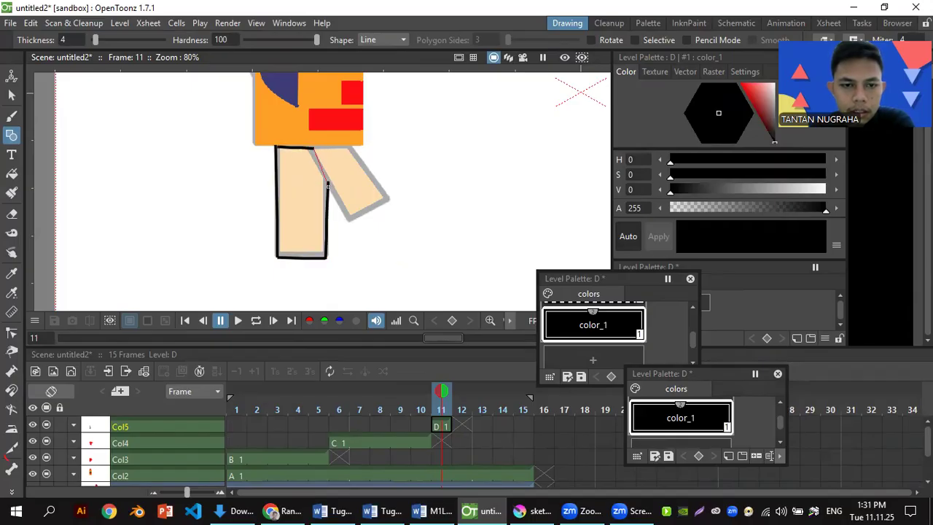
pyautogui.moveTo(328, 182)
pyautogui.mouseDown()
pyautogui.moveTo(348, 223)
pyautogui.moveTo(391, 200)
pyautogui.moveTo(350, 144)
pyautogui.moveTo(313, 146)
pyautogui.mouseUp()
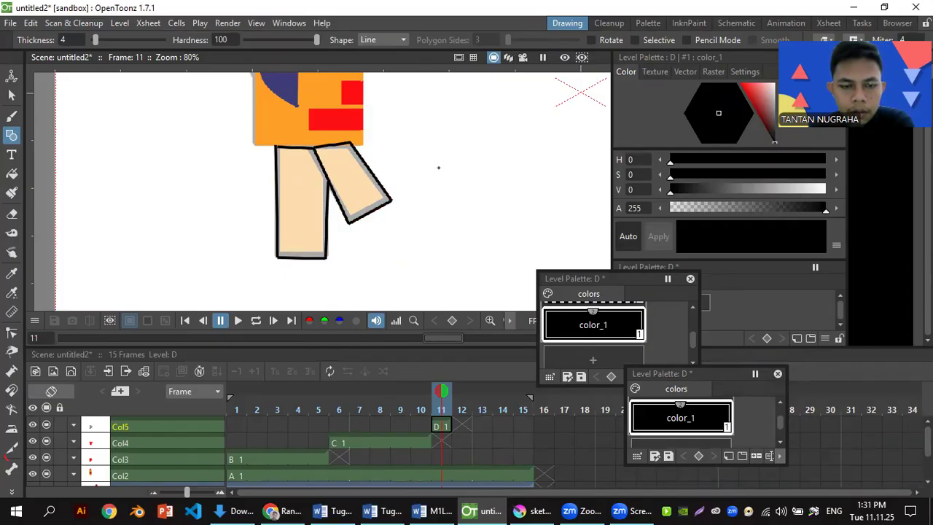
# - Change the third leg pose's color_1 style to red (H 359, S 100, V 100) and fill both legs with it
pyautogui.moveTo(766, 95); pyautogui.dragTo(772, 89)
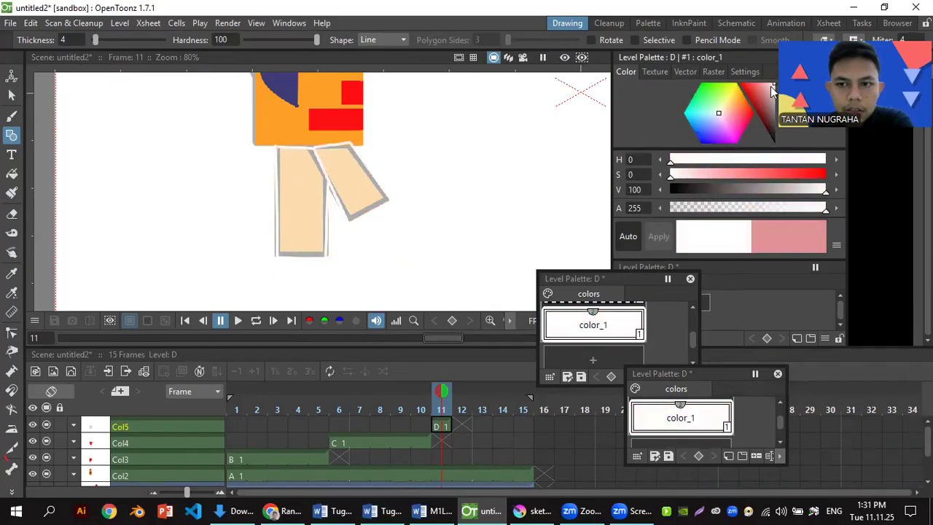
pyautogui.click(753, 113)
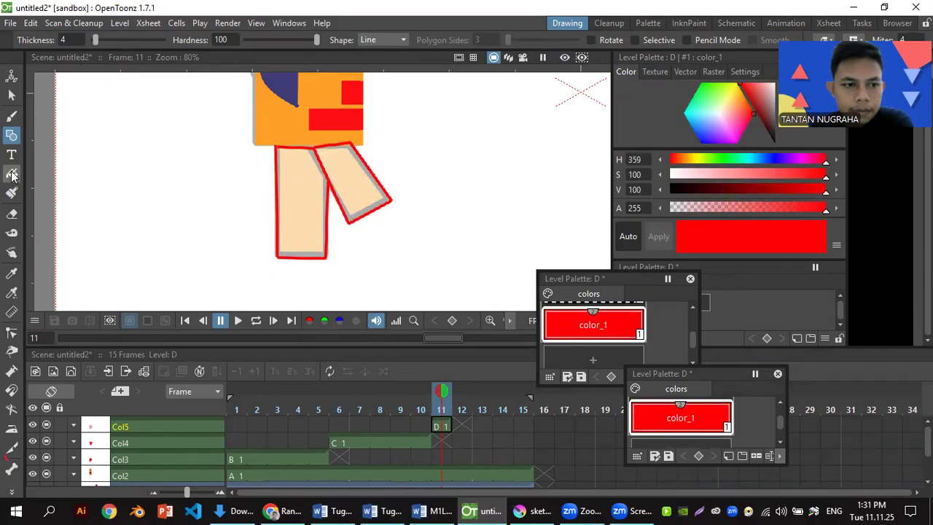
pyautogui.press('f')
pyautogui.click(297, 183)
pyautogui.click(368, 172)
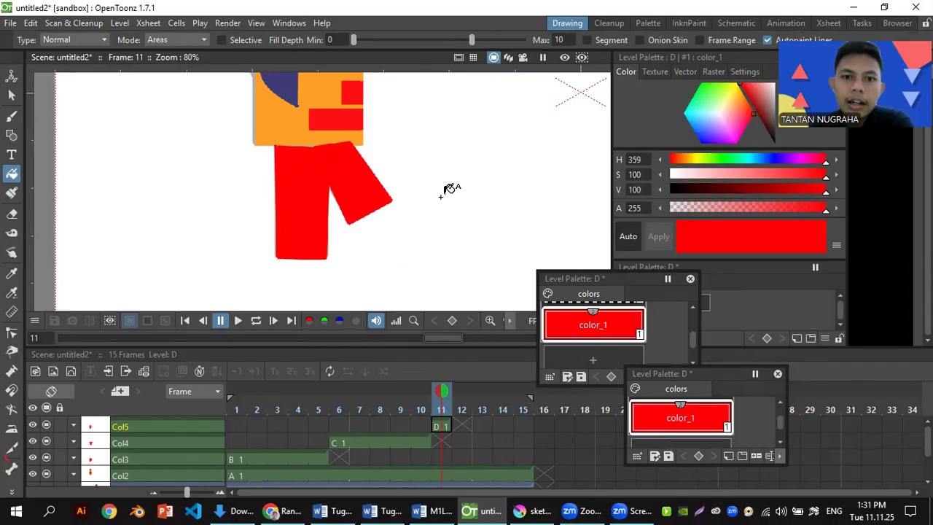
# - In the Animation workspace, extend the Col5 leg drawing to cover frames 11 to 15
pyautogui.click(783, 23)
pyautogui.scroll(3, 844, 253)
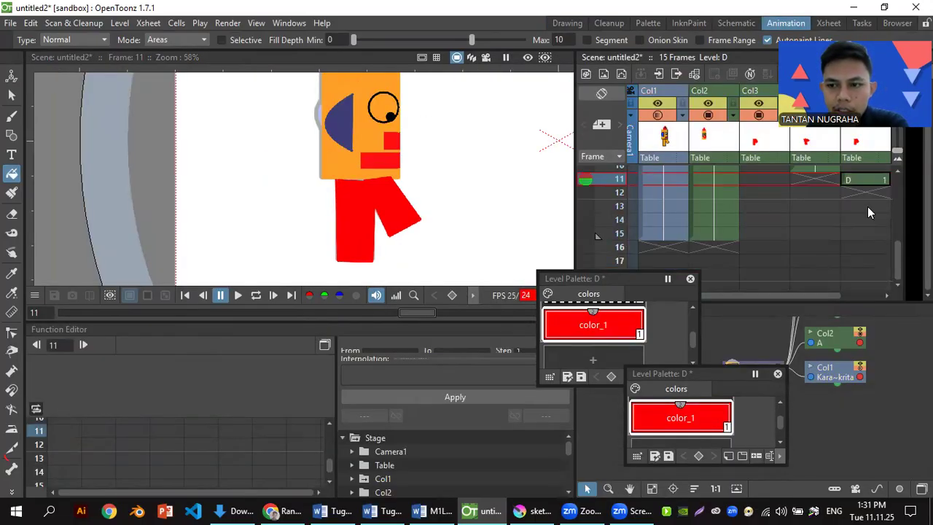
pyautogui.click(864, 178)
pyautogui.moveTo(875, 233); pyautogui.dragTo(874, 248)
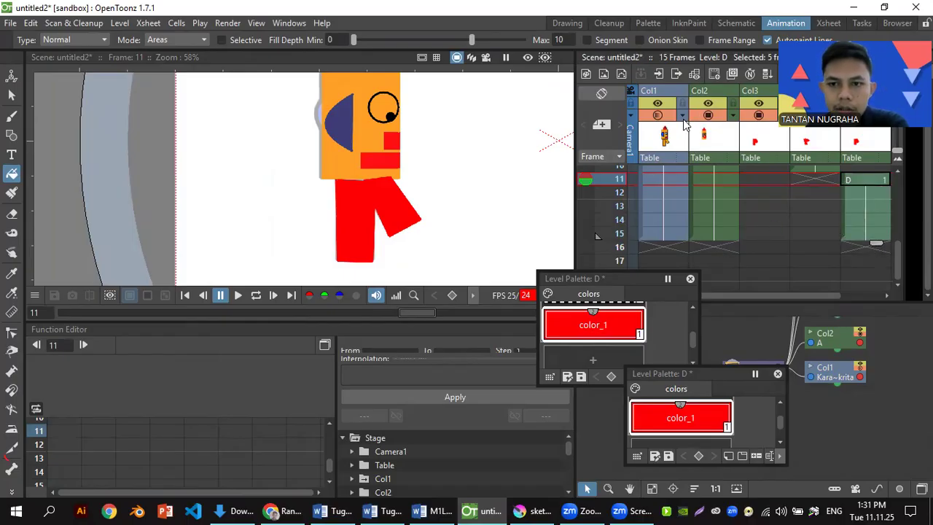
# - Turn off the camera stand visibility of the Col1 reference so only the redrawn character shows in the viewer
pyautogui.scroll(2, 683, 126)
pyautogui.click(659, 107)
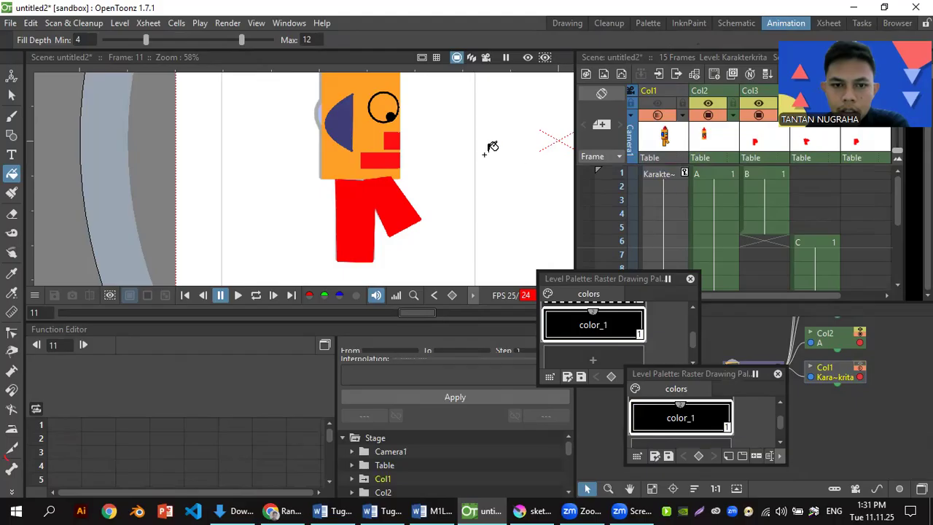
pyautogui.click(660, 117)
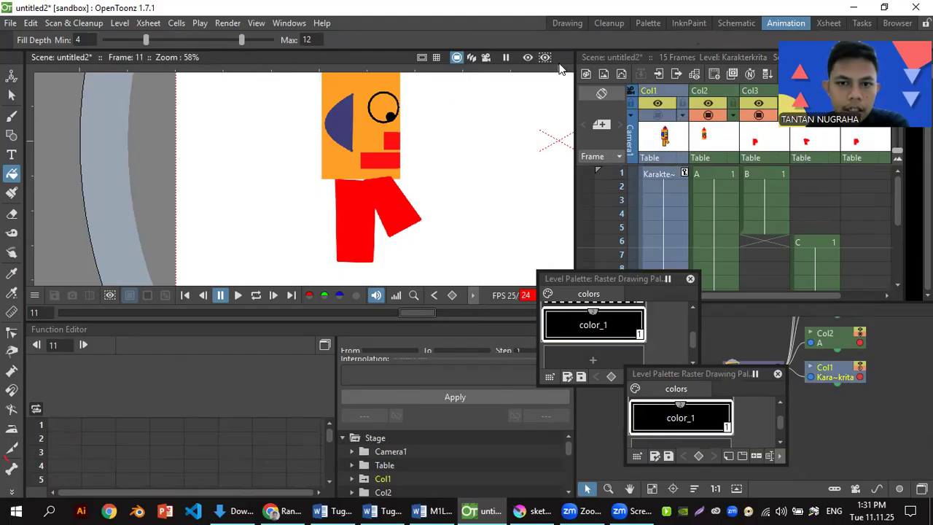
# - Check the character without its reference, then play the walk animation with the whole camera frame in view
pyautogui.click(561, 27)
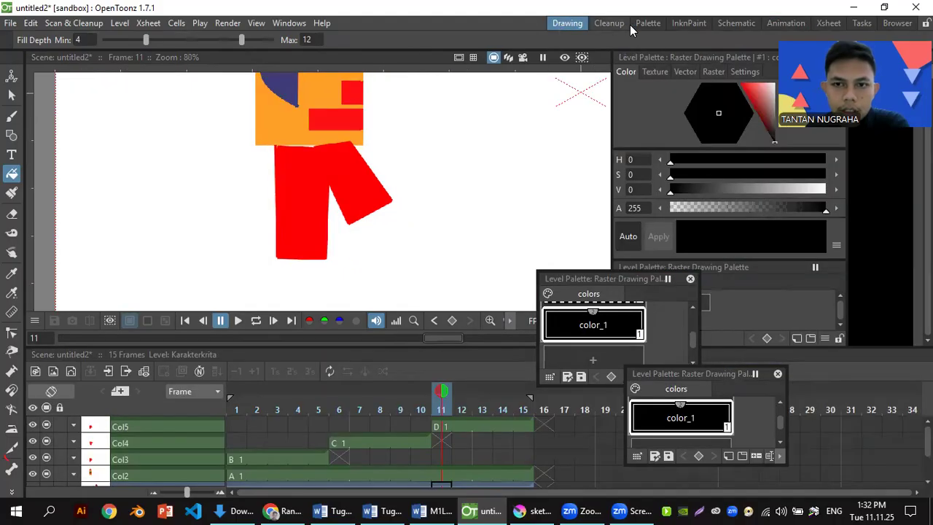
pyautogui.click(785, 23)
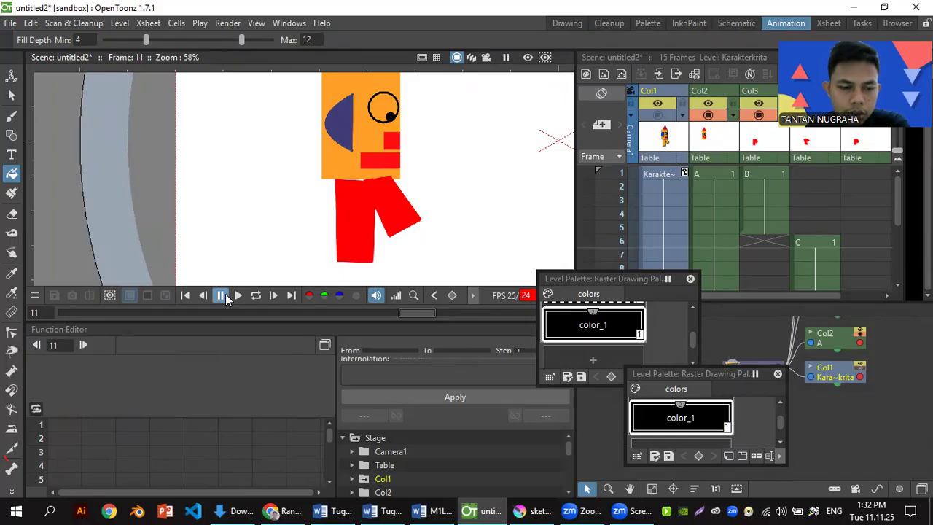
pyautogui.scroll(-5, 331, 215)
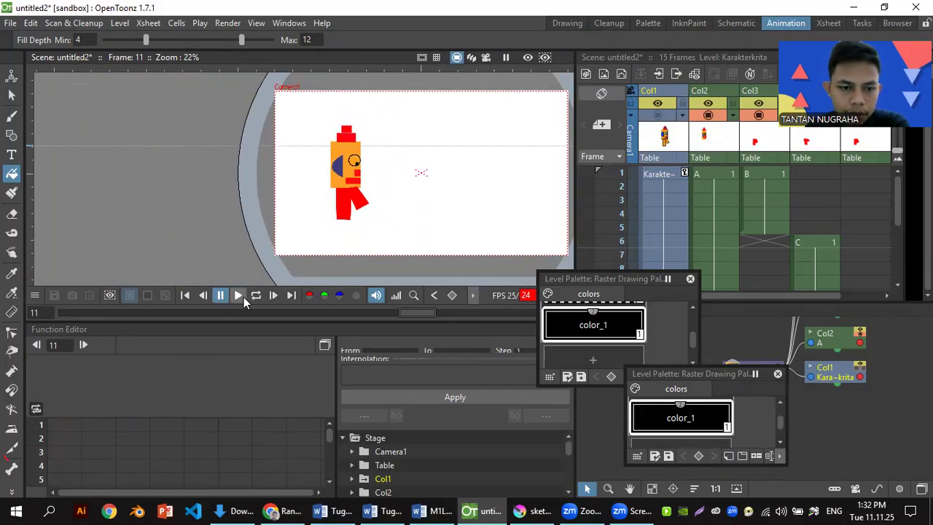
pyautogui.click(239, 296)
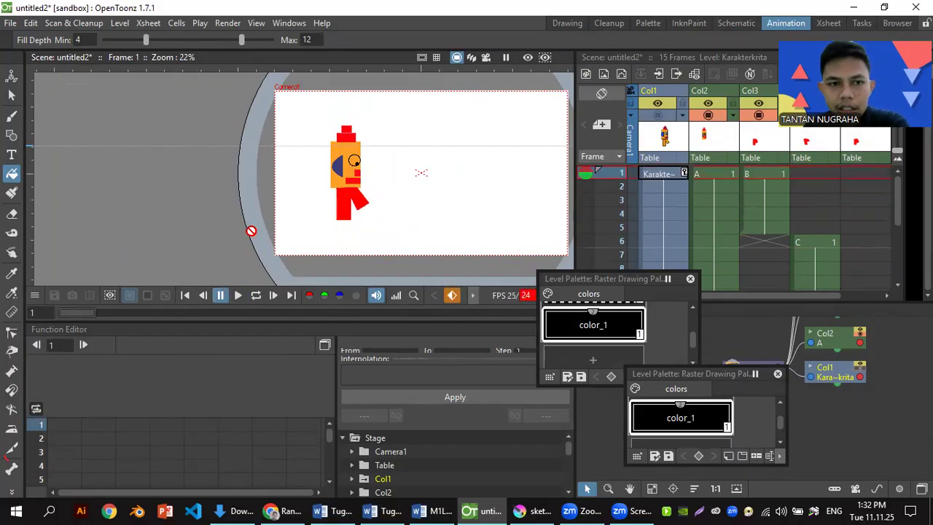
# - Open the output settings and set the rendered file's name to Squarred
pyautogui.click(227, 24)
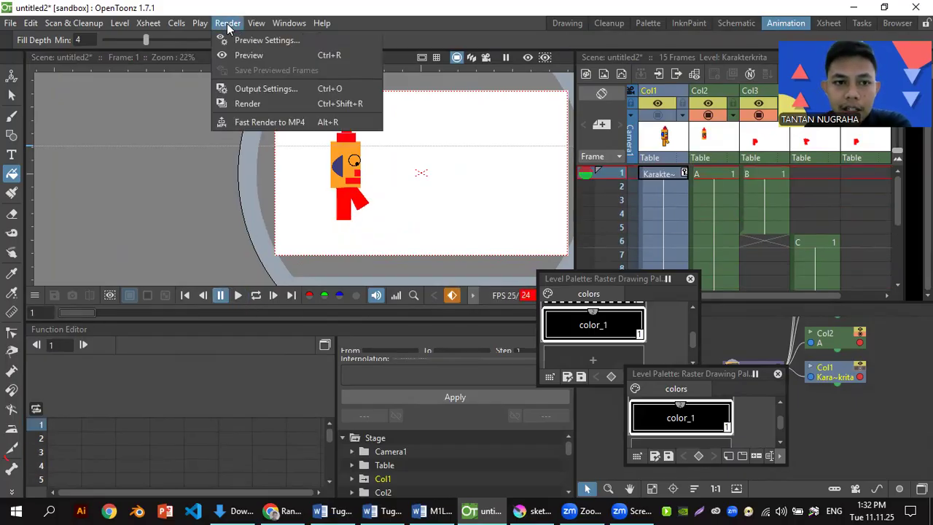
pyautogui.click(256, 91)
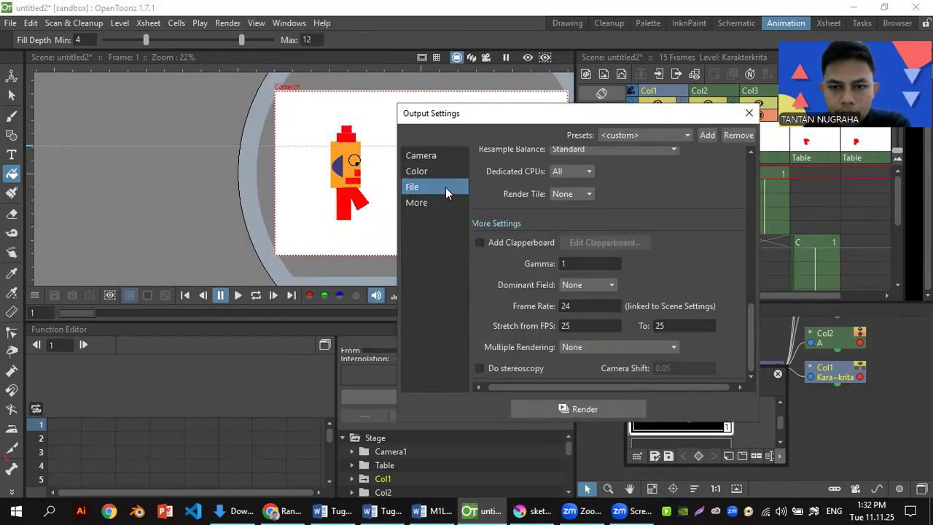
pyautogui.scroll(10, 644, 251)
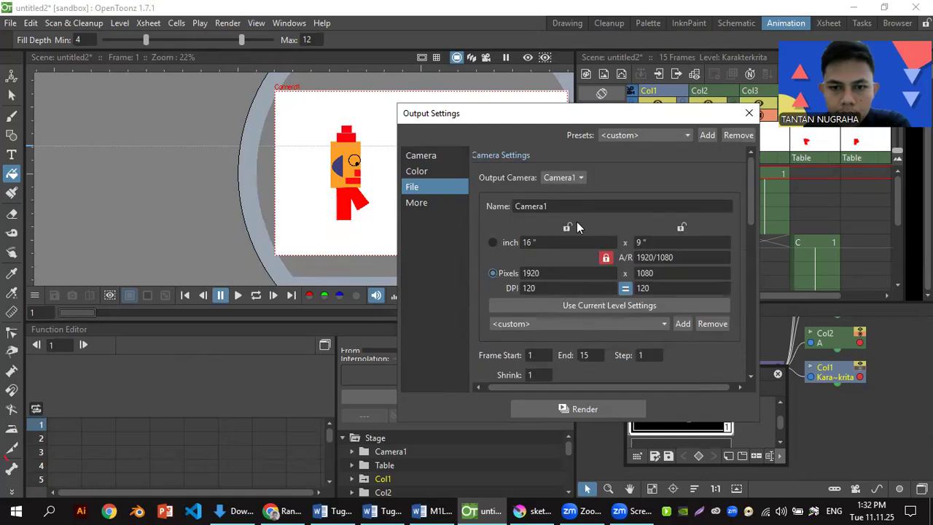
pyautogui.scroll(-2, 605, 286)
pyautogui.scroll(-3, 605, 287)
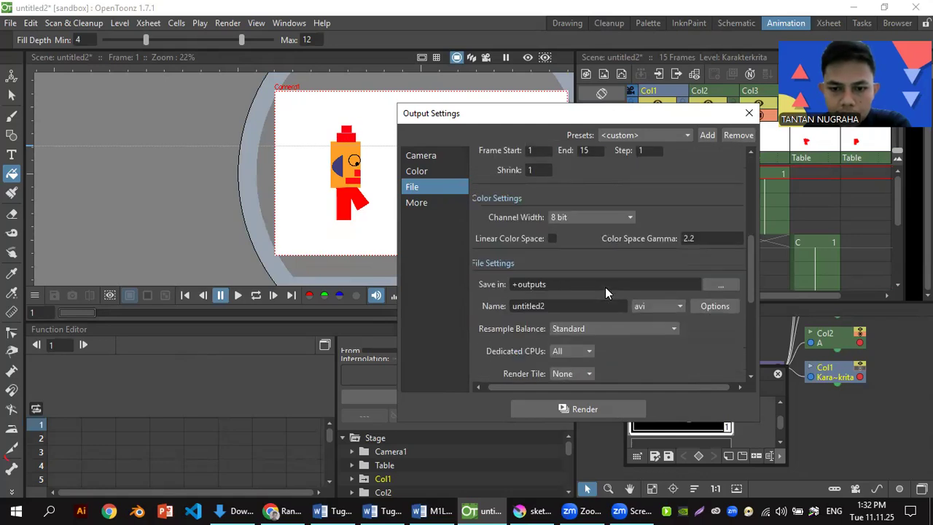
pyautogui.moveTo(568, 303); pyautogui.dragTo(471, 302)
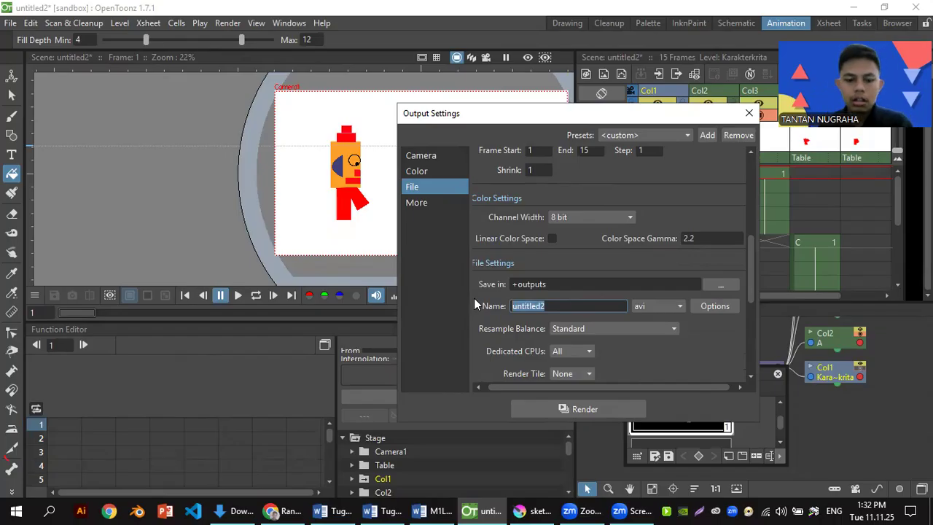
pyautogui.write('Squarred')
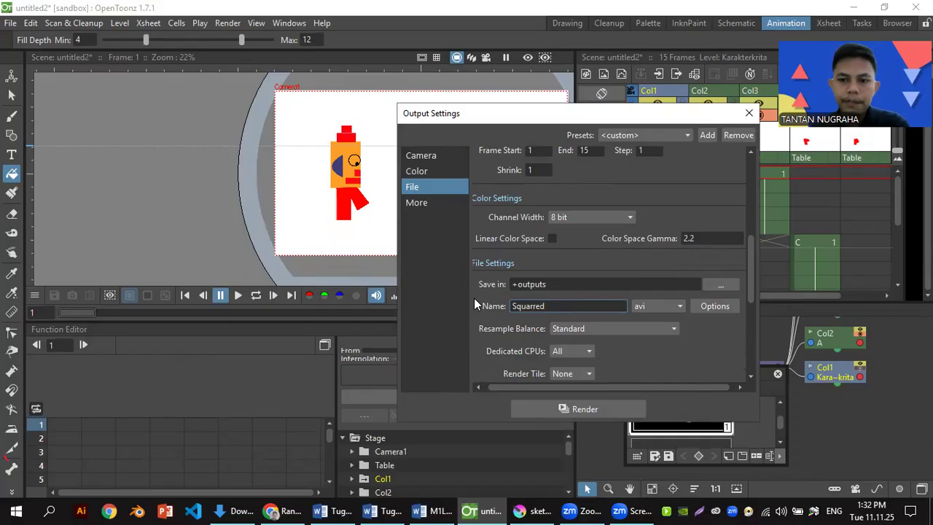
# - Render the Squarred output in avi format and close the resulting flipbook preview
pyautogui.scroll(-3, 700, 346)
pyautogui.scroll(-1, 698, 353)
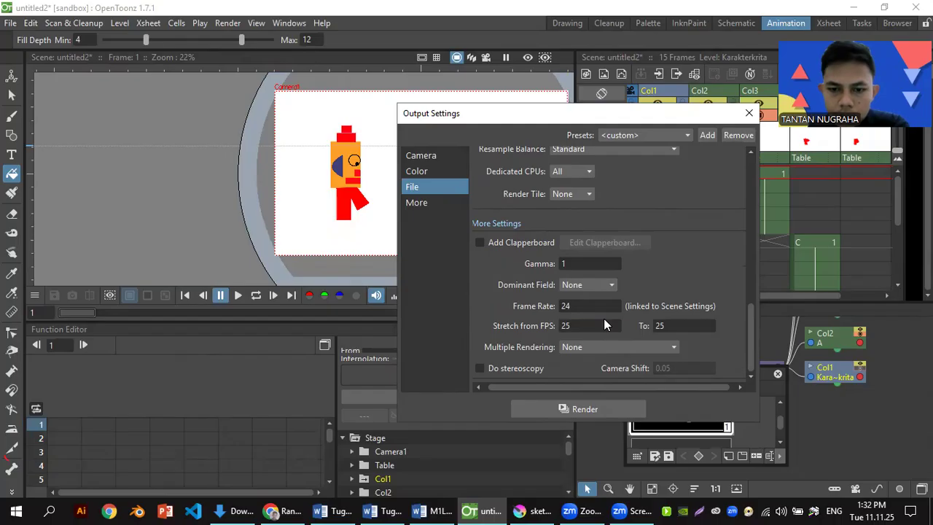
pyautogui.scroll(3, 608, 325)
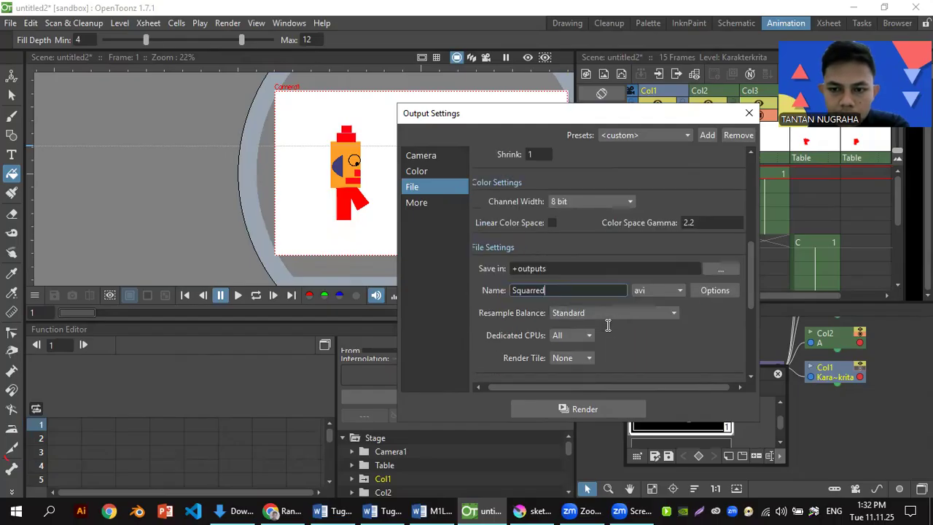
pyautogui.scroll(4, 608, 325)
pyautogui.scroll(-3, 607, 325)
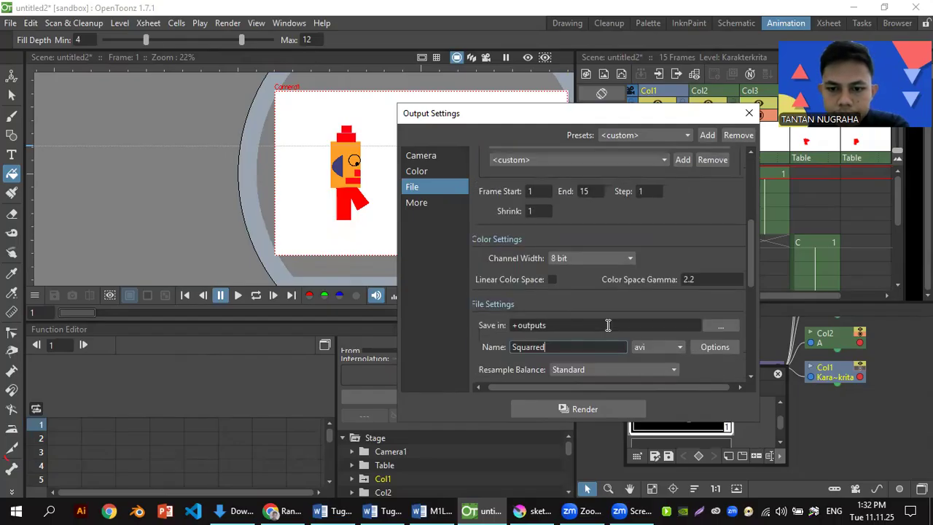
pyautogui.scroll(-3, 608, 325)
pyautogui.click(669, 182)
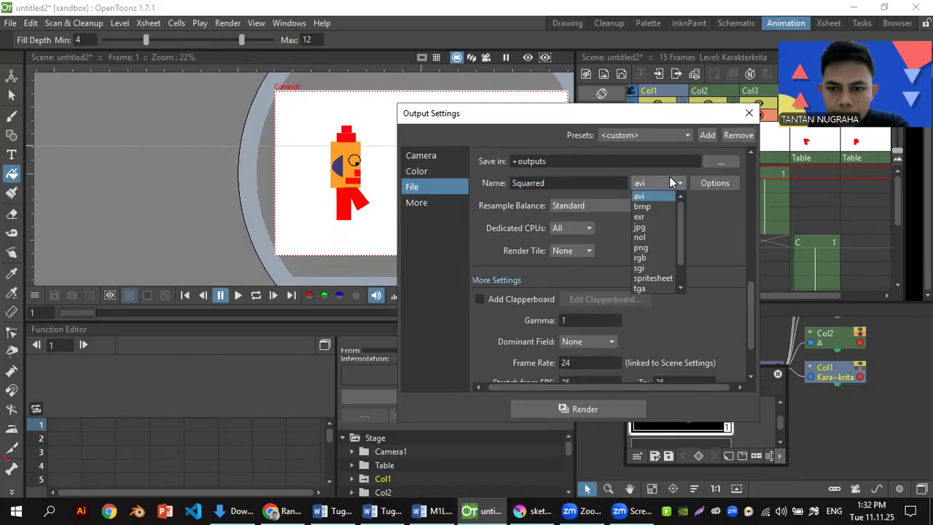
pyautogui.click(661, 196)
pyautogui.click(600, 405)
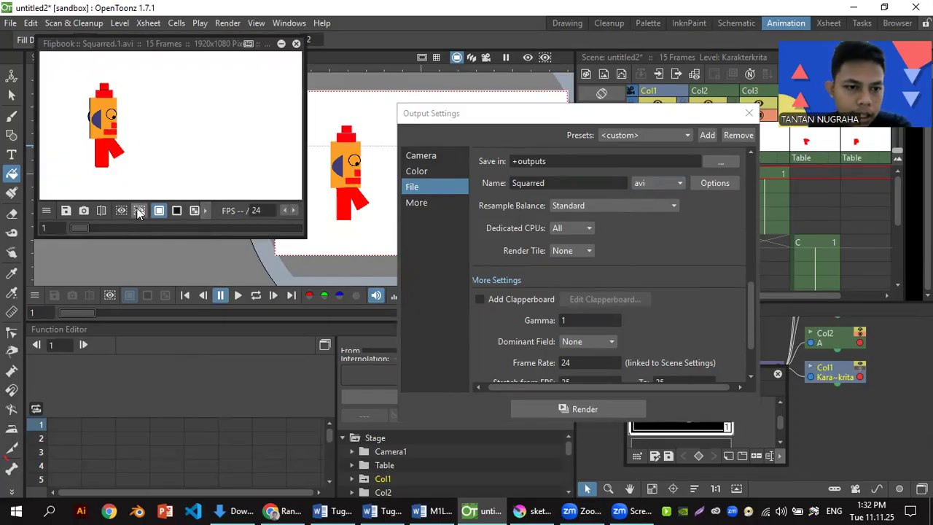
pyautogui.click(297, 45)
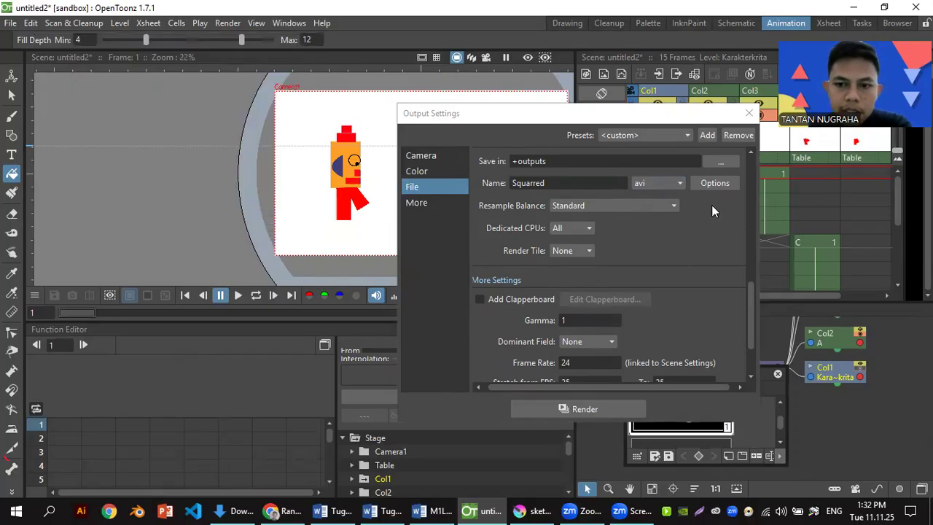
# - Examine the other available output file formats, then close the output settings without changing the format
pyautogui.click(664, 183)
pyautogui.scroll(-1, 649, 270)
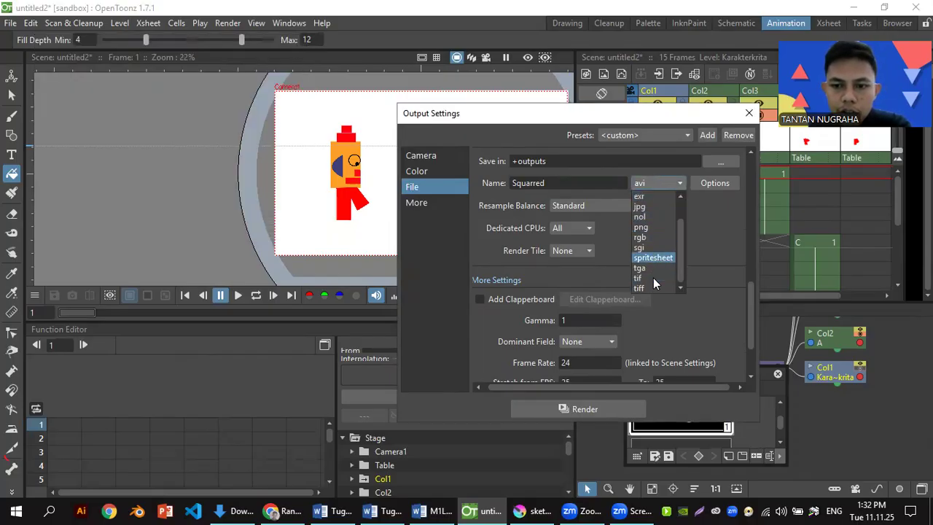
pyautogui.scroll(1, 654, 283)
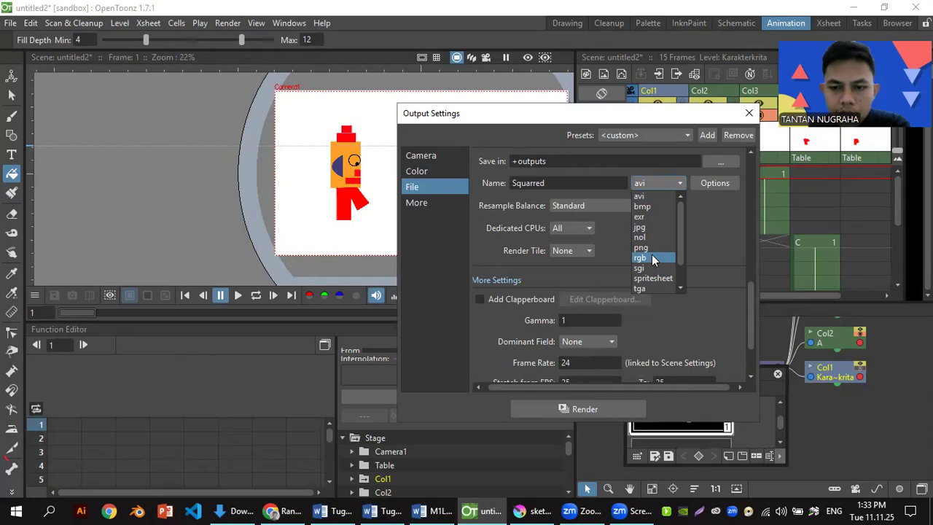
pyautogui.scroll(-1, 651, 256)
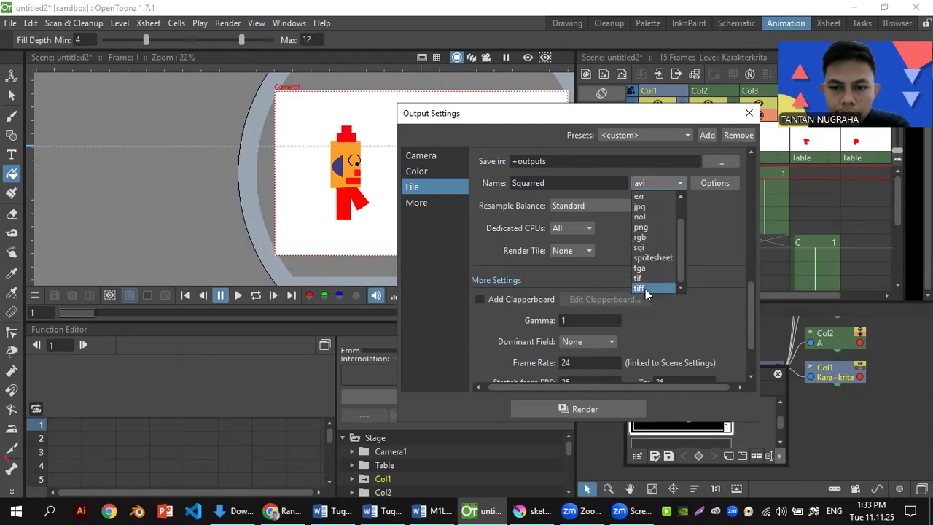
pyautogui.click(749, 115)
pyautogui.click(750, 115)
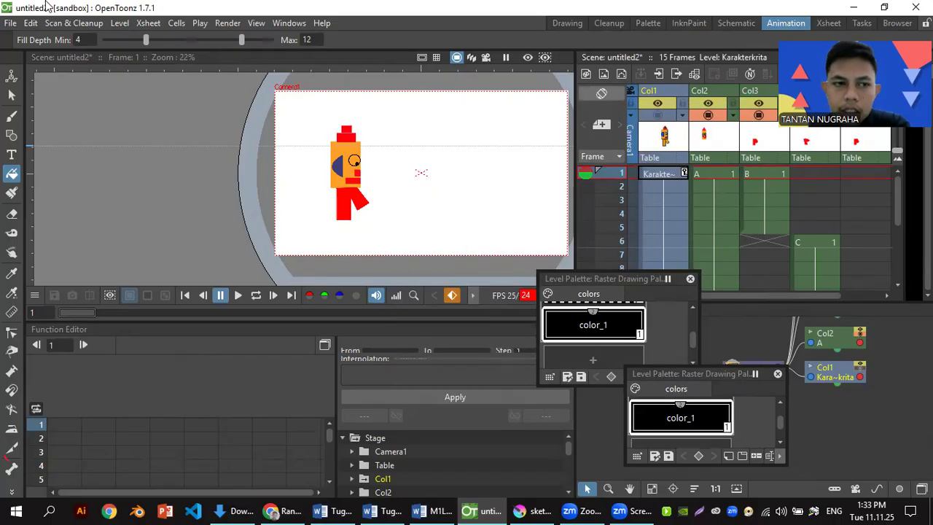
# - Save the scene as sq in the sandbox project's scenes folder
pyautogui.click(9, 24)
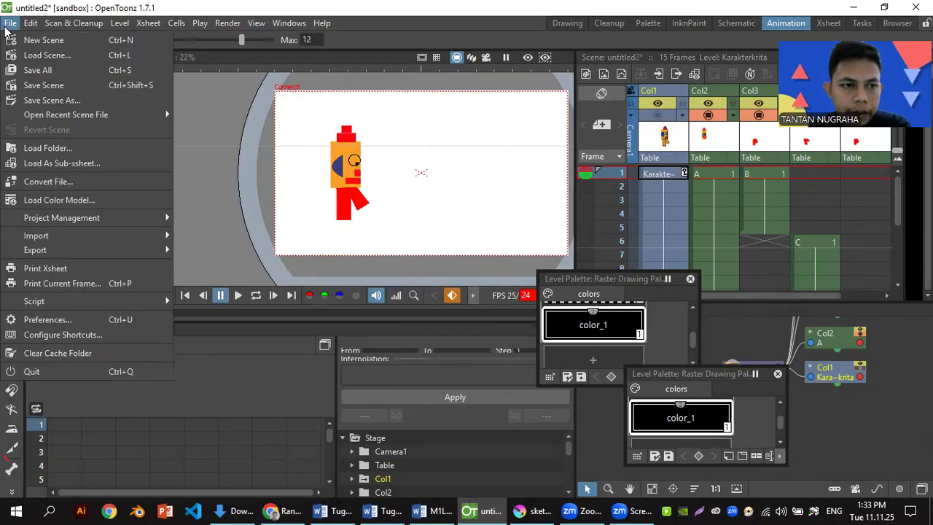
pyautogui.click(51, 99)
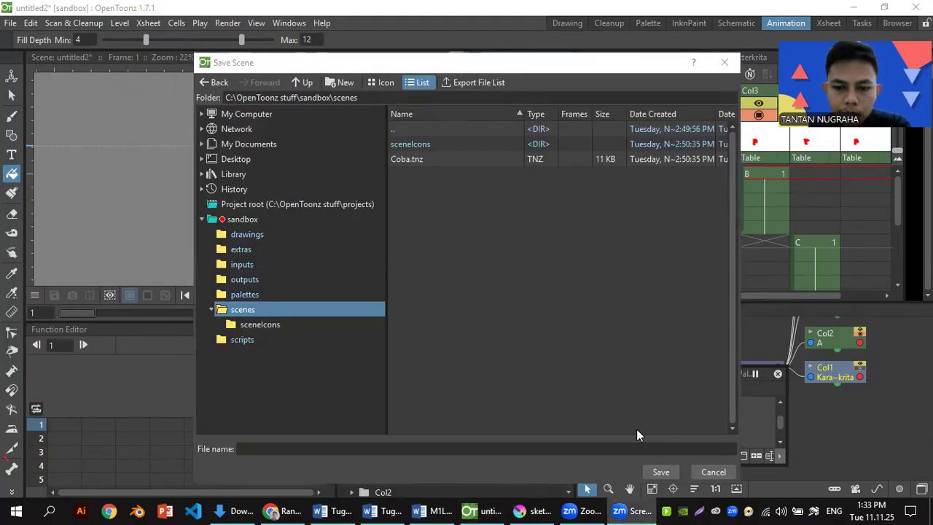
pyautogui.click(663, 472)
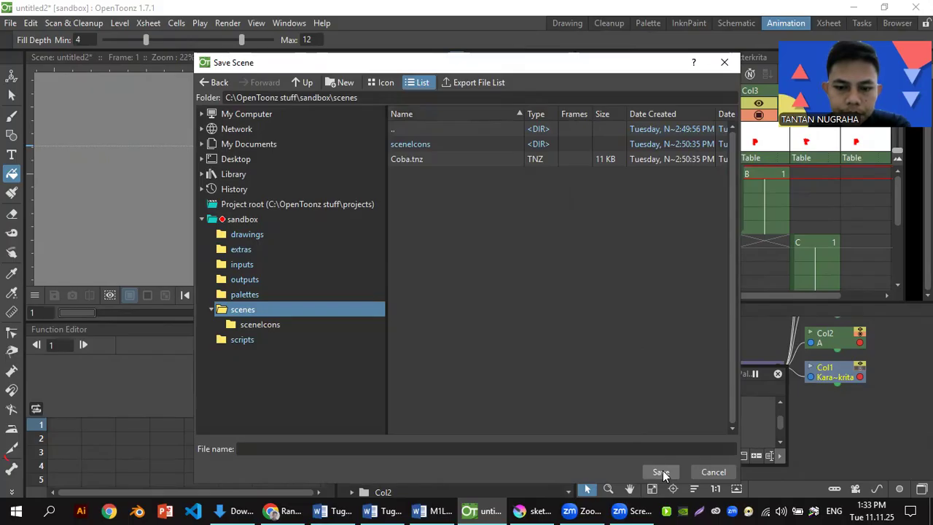
pyautogui.click(482, 448)
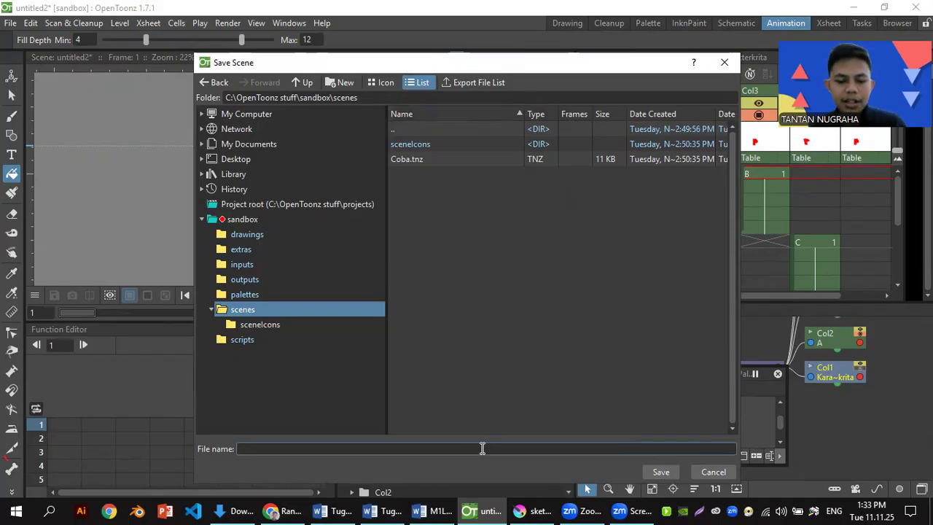
pyautogui.write('sq')
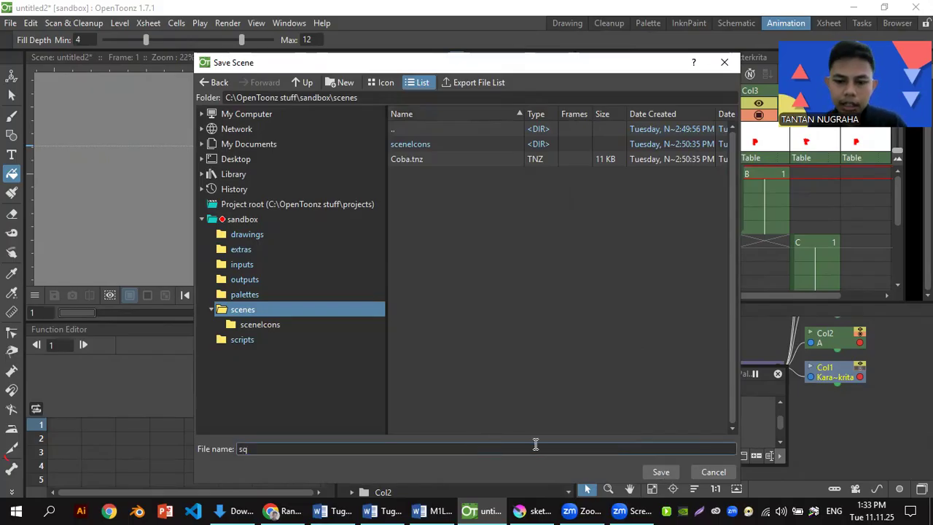
pyautogui.click(660, 472)
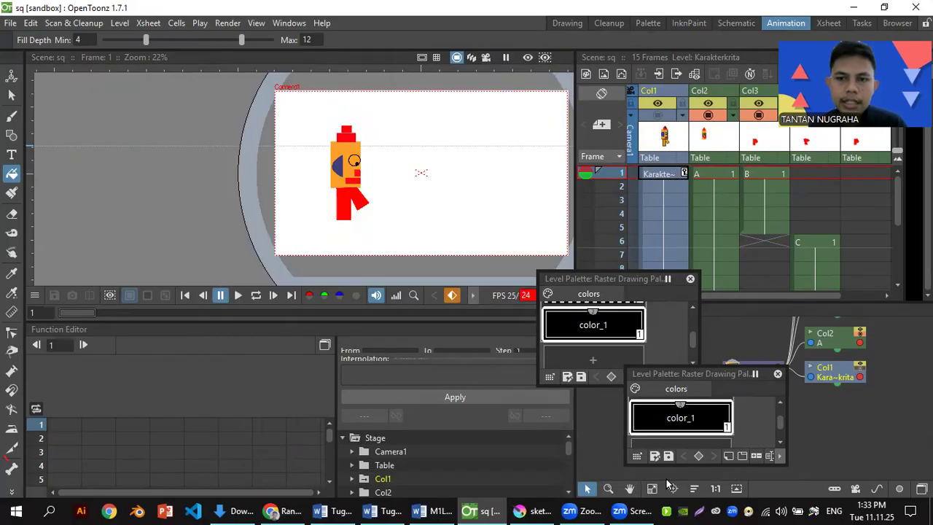